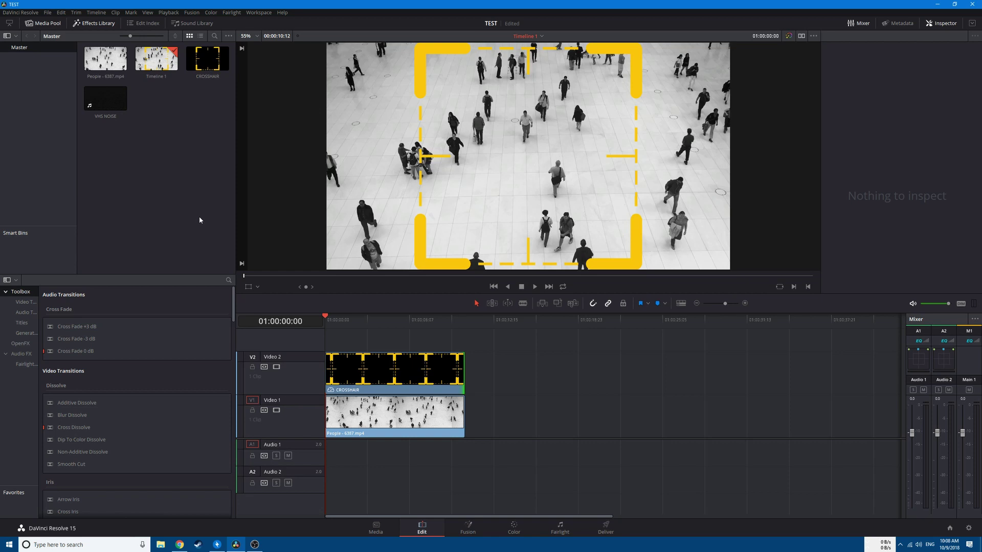
Step: Preview the crosshair and crowd layers separately, re-enable both tracks, and select both clips
{"action": "left_click", "coordinate": [277, 410]}
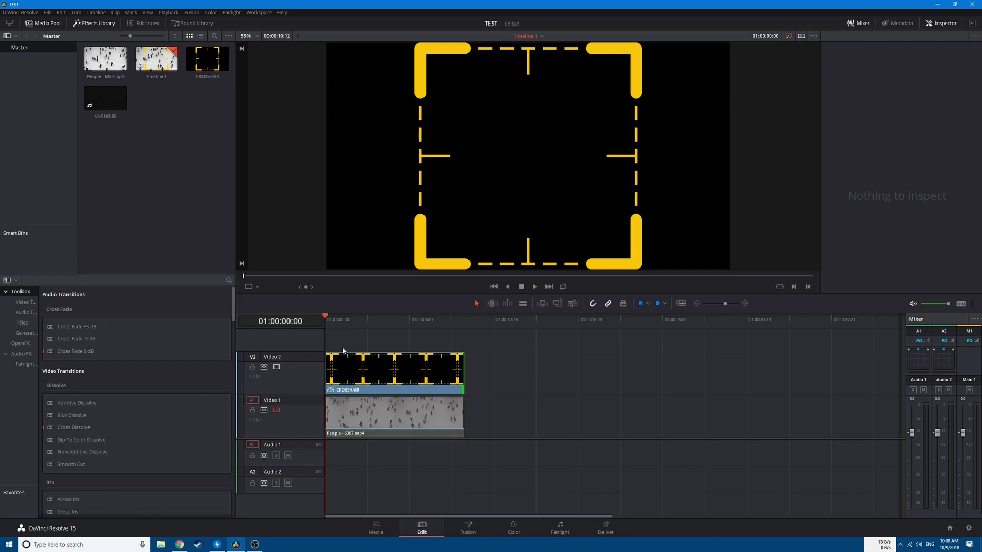
{"action": "left_click", "coordinate": [276, 368]}
{"action": "left_click", "coordinate": [276, 411]}
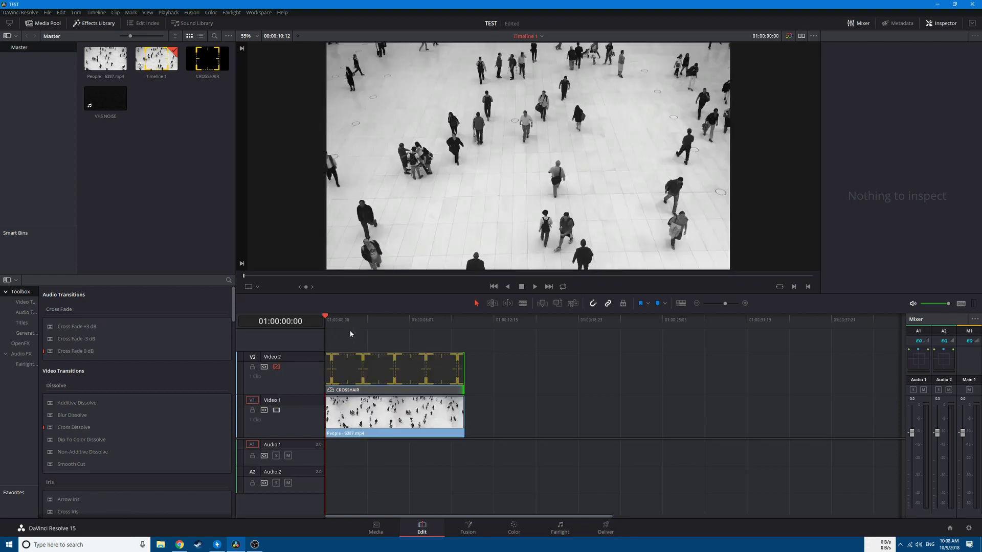
{"action": "left_click_drag", "start_coordinate": [351, 320], "coordinate": [325, 319]}
{"action": "left_click_drag", "start_coordinate": [514, 363], "coordinate": [393, 426]}
{"action": "left_click", "coordinate": [277, 367]}
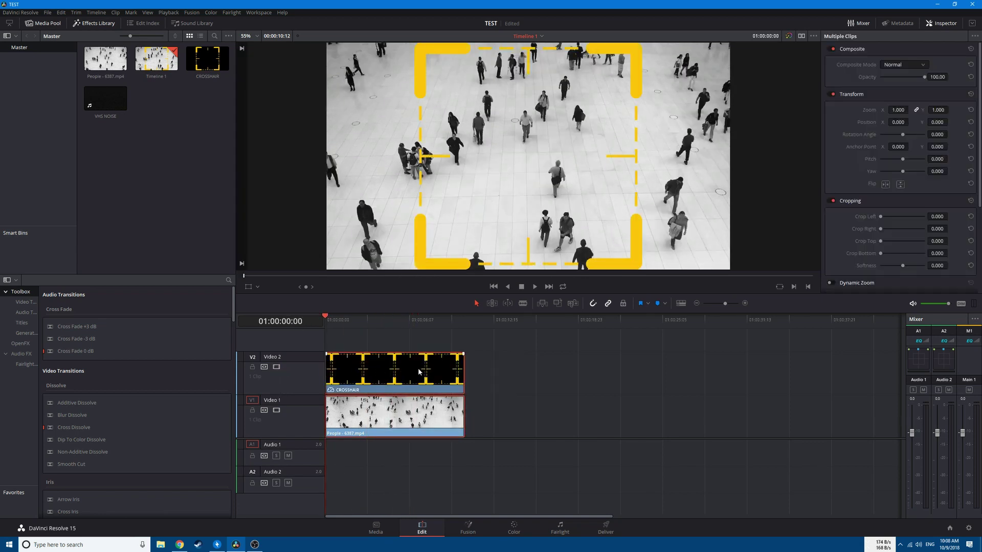
Step: Combine the CROSSHAIR and People clips into a new Fusion clip and open it in Fusion
{"action": "right_click", "coordinate": [419, 369]}
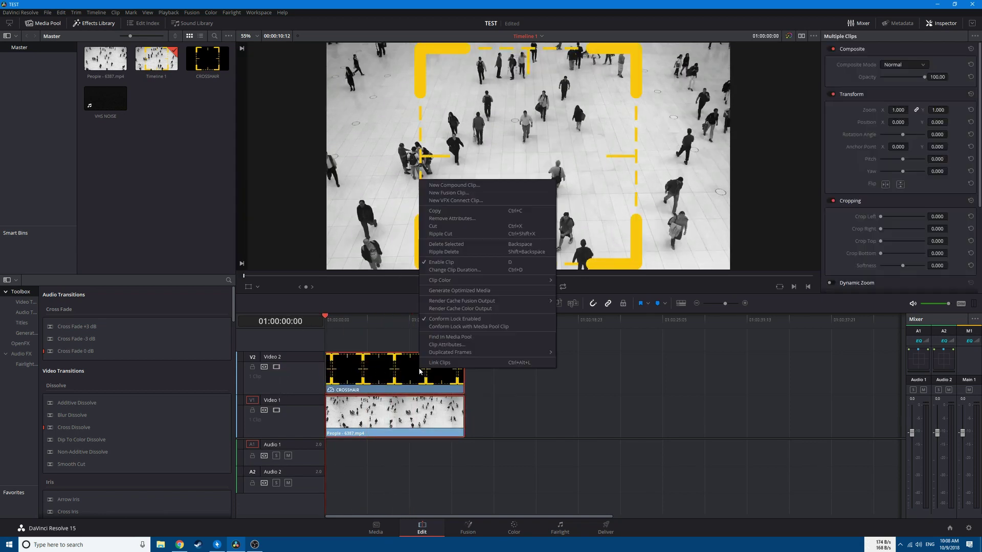
{"action": "left_click", "coordinate": [449, 194]}
{"action": "left_click", "coordinate": [472, 527]}
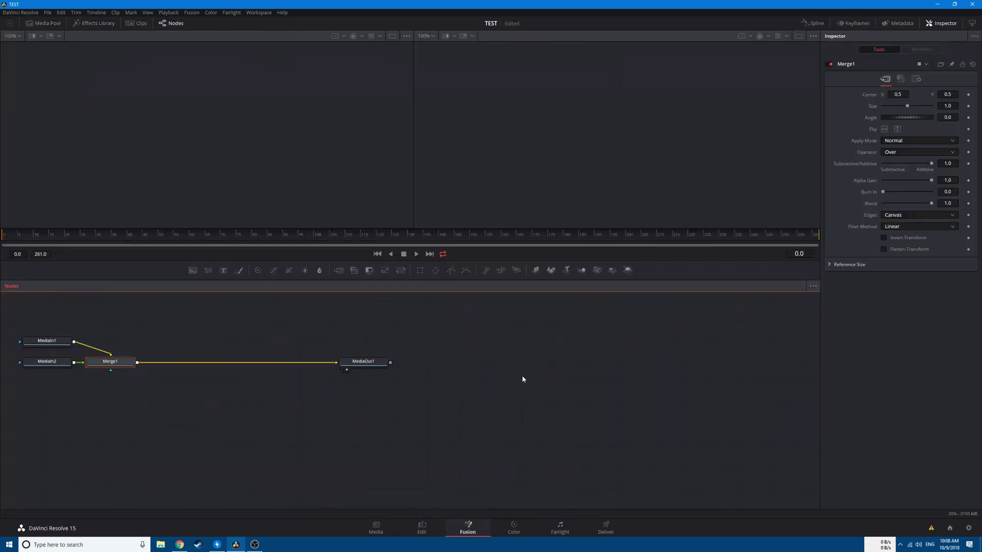
Step: Snap the nodes to the grid, rearrange them, and delete the Merge1 node
{"action": "right_click", "coordinate": [522, 375]}
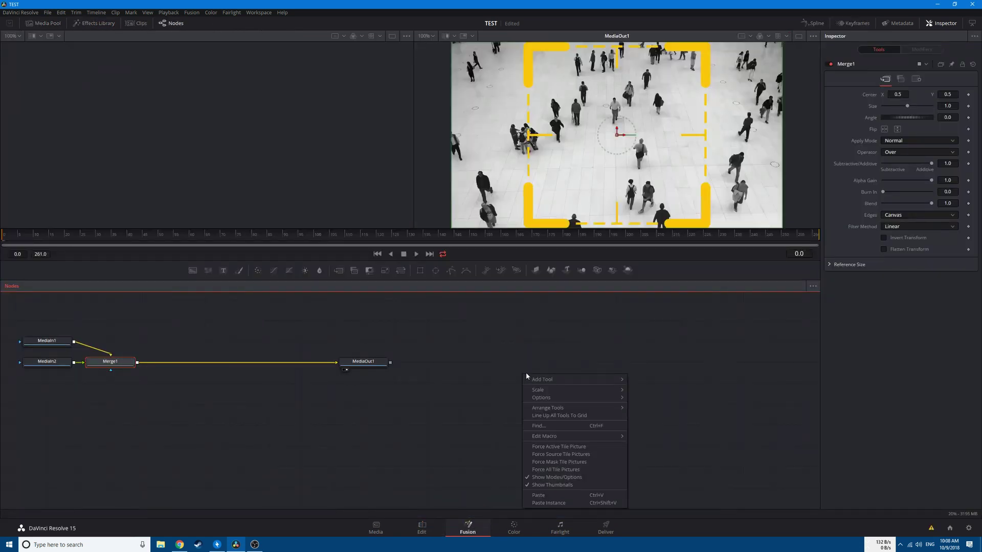
{"action": "mouse_move", "coordinate": [587, 410]}
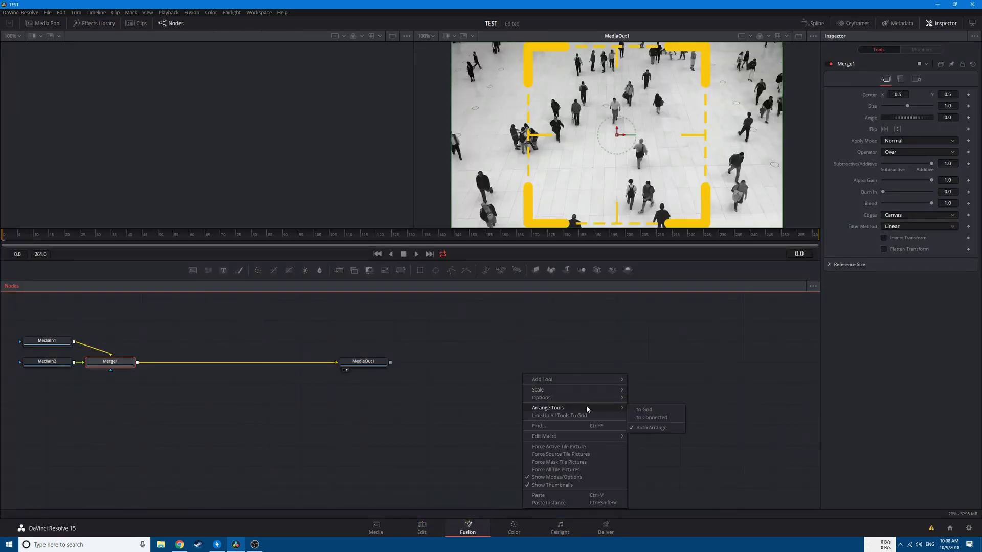
{"action": "left_click", "coordinate": [639, 412]}
{"action": "left_click_drag", "start_coordinate": [371, 367], "coordinate": [560, 388]}
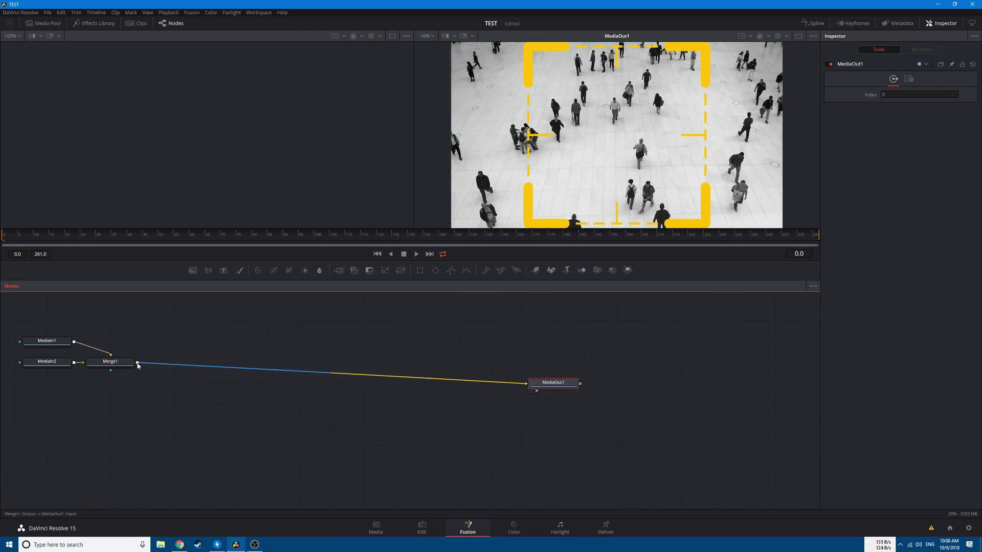
{"action": "left_click_drag", "start_coordinate": [104, 367], "coordinate": [294, 388]}
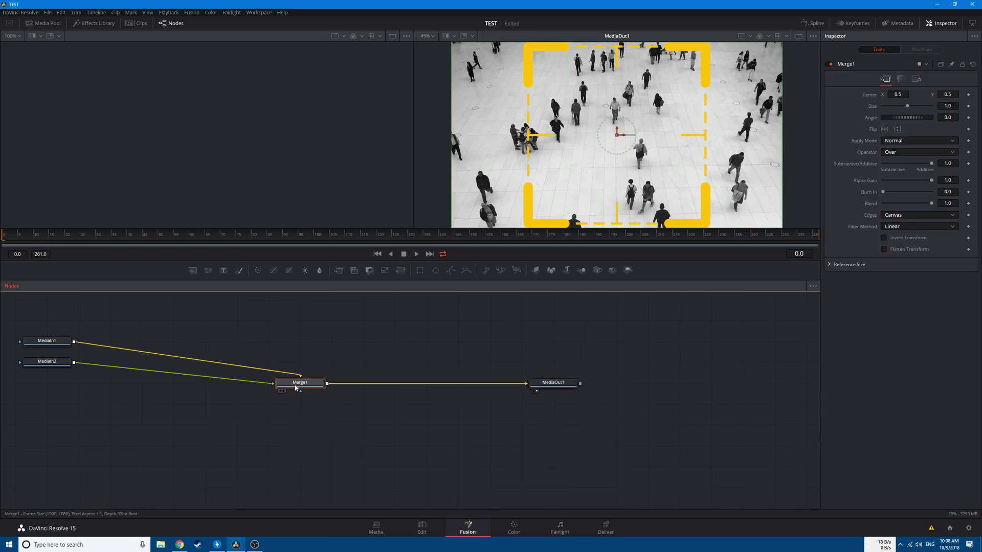
{"action": "key", "text": "Delete"}
{"action": "left_click_drag", "start_coordinate": [54, 343], "coordinate": [308, 391]}
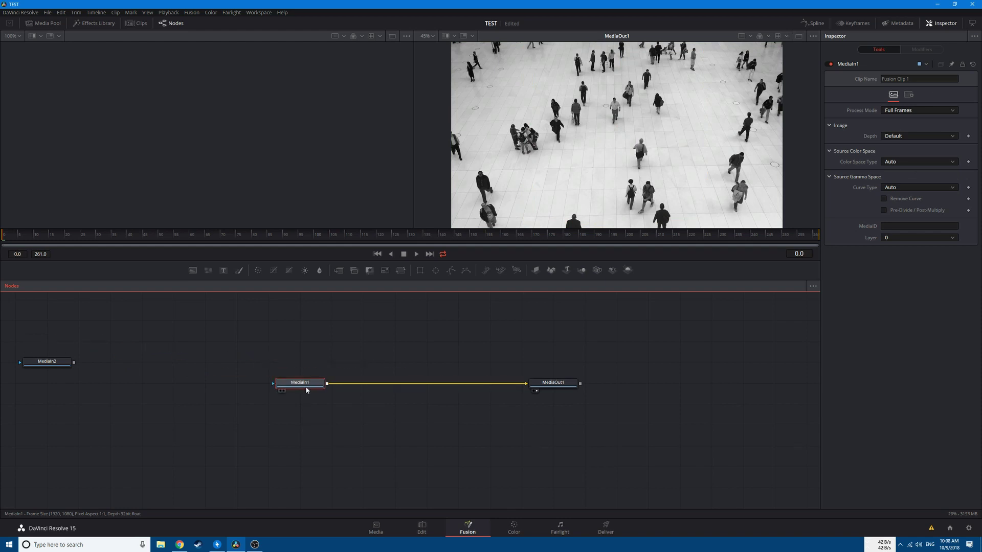
Step: Rename MediaIn1 to 'people' and MediaIn2 to 'crosshair'
{"action": "key", "text": "F2"}
{"action": "type", "text": "people"}
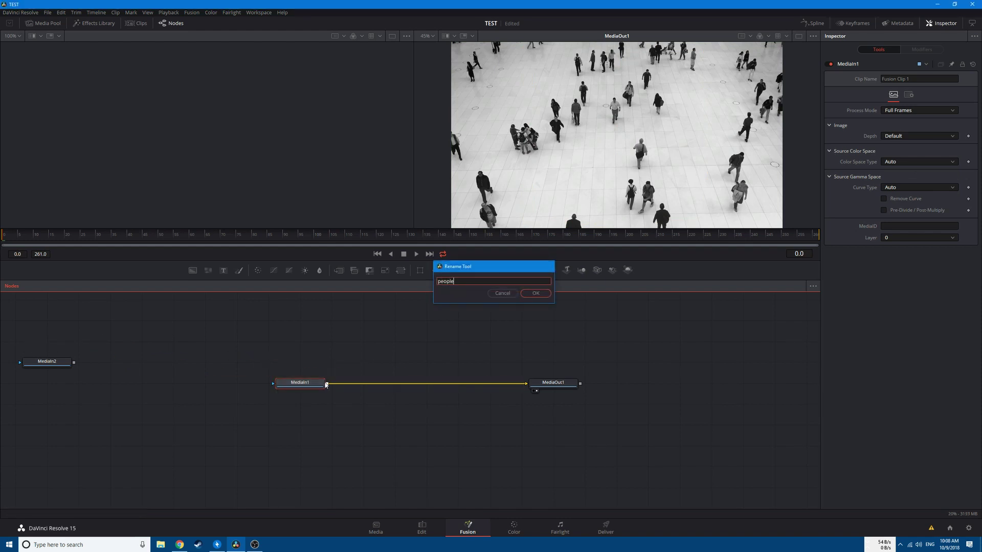
{"action": "key", "text": "Return"}
{"action": "left_click_drag", "start_coordinate": [48, 364], "coordinate": [112, 371]}
{"action": "key", "text": "F2"}
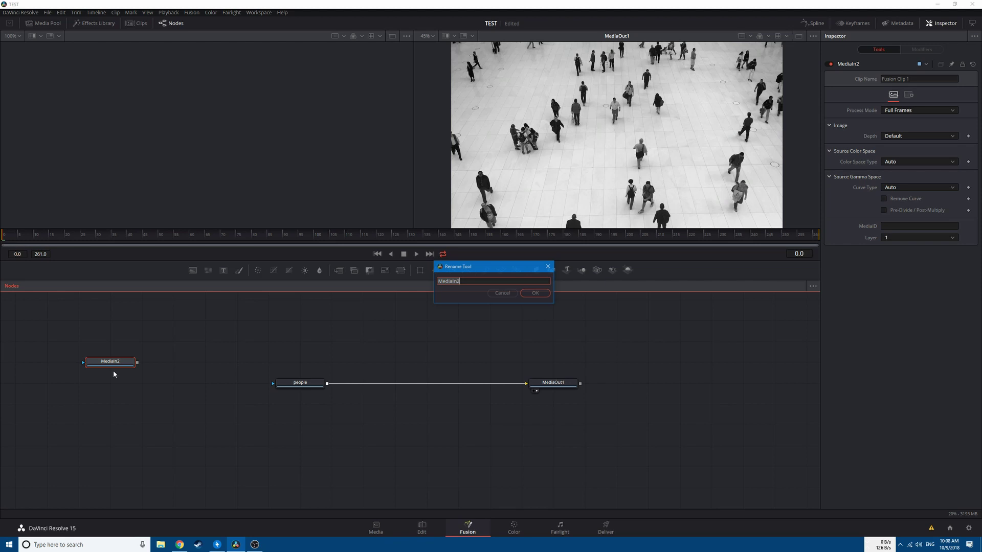
{"action": "type", "text": "crosshair"}
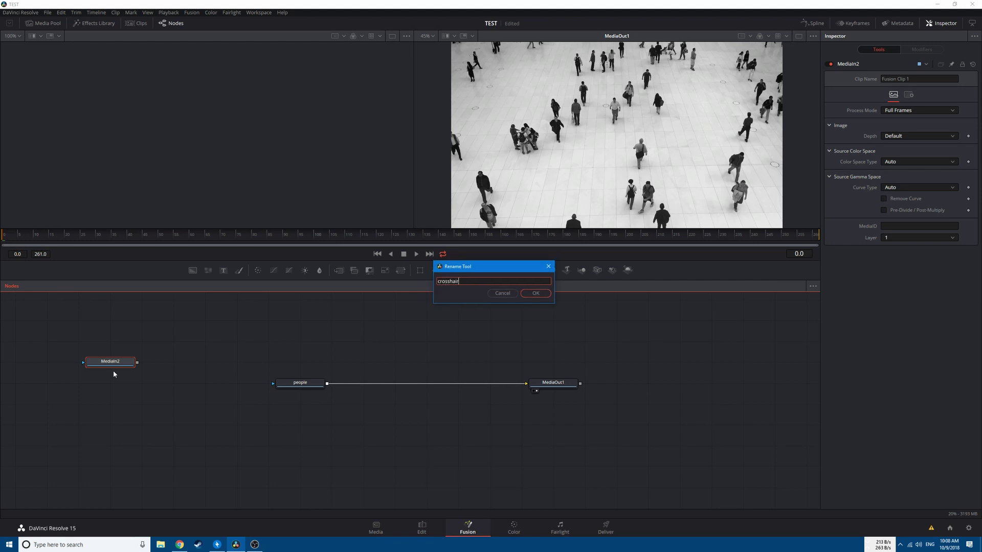
{"action": "key", "text": "Return"}
Step: Add a Tracker node after people and track a walker near the bottom forward through the clip
{"action": "left_click_drag", "start_coordinate": [298, 387], "coordinate": [271, 390]}
{"action": "key", "text": "shift+space"}
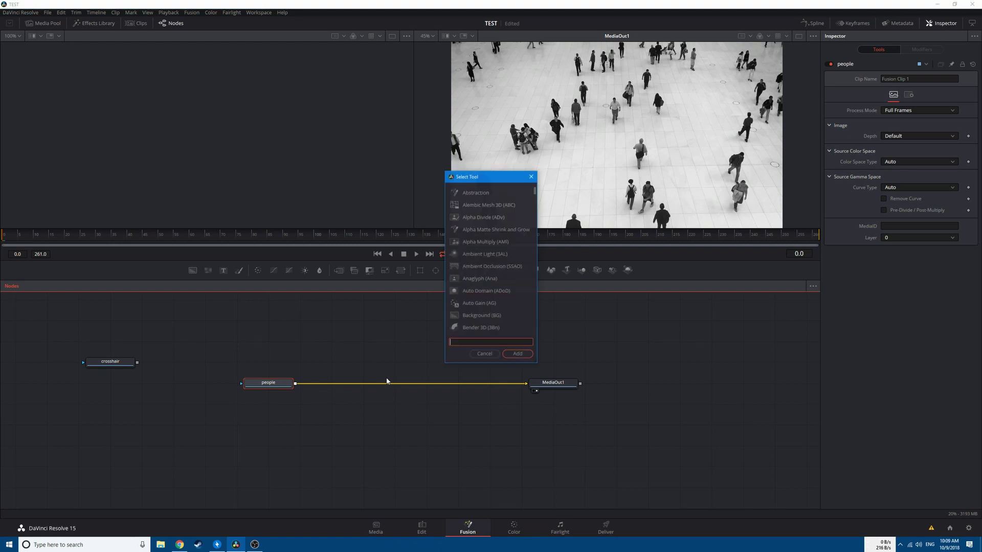
{"action": "type", "text": "tracker"}
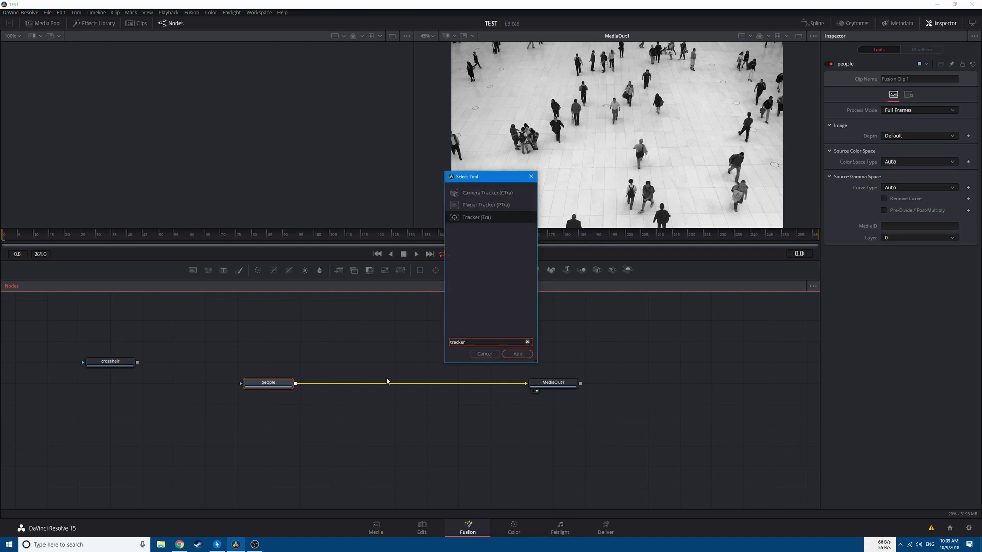
{"action": "key", "text": "Return"}
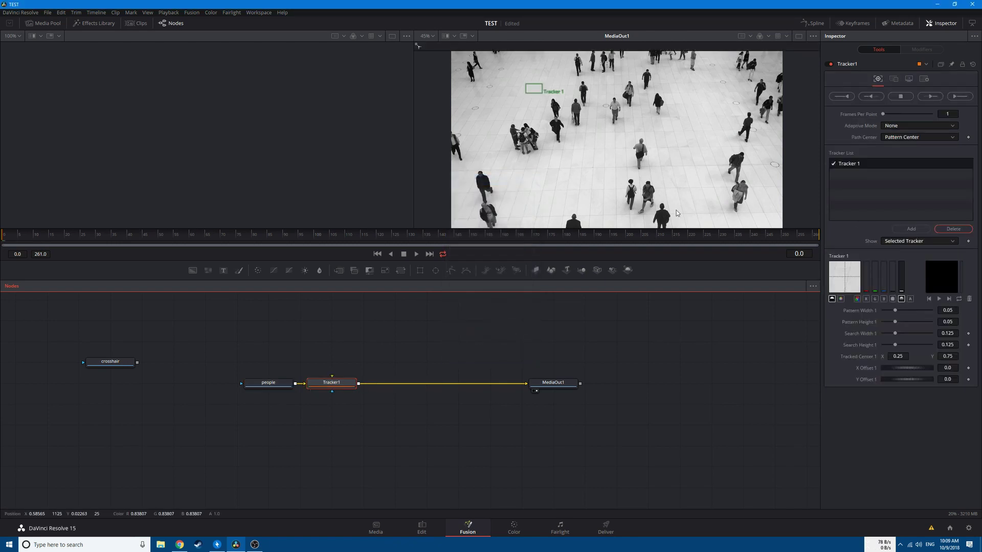
{"action": "left_click_drag", "start_coordinate": [533, 88], "coordinate": [566, 213]}
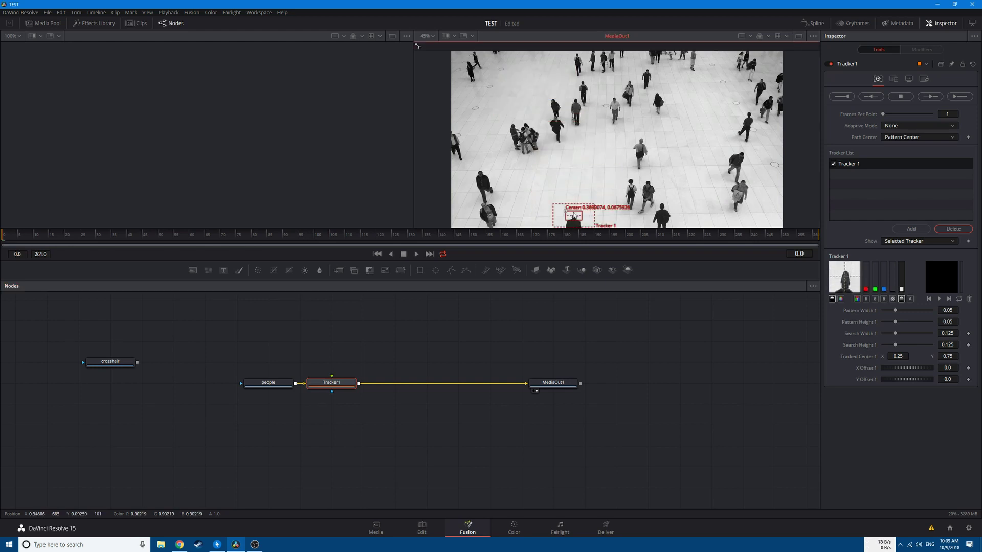
{"action": "left_click", "coordinate": [957, 97]}
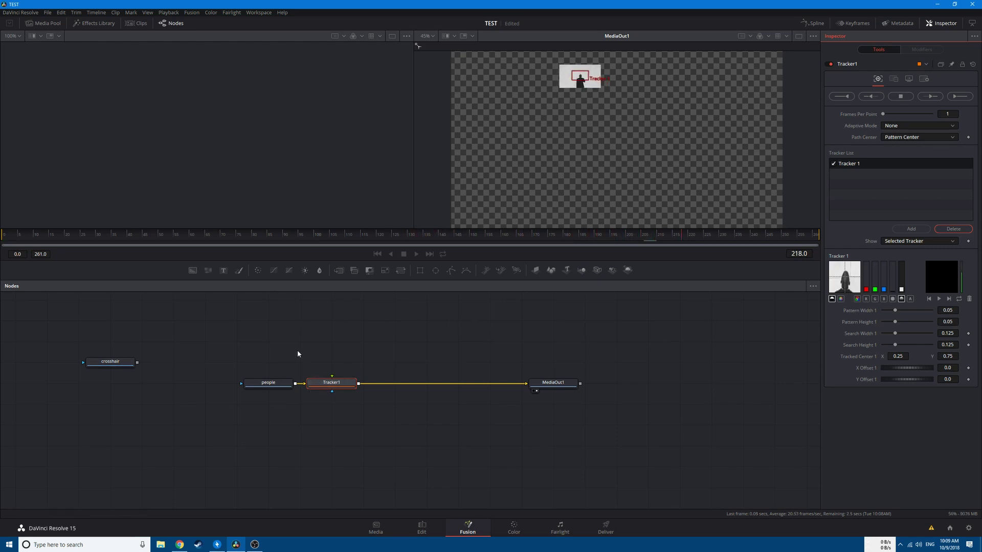
Step: Feed crosshair into Tracker1's foreground, set its Operation to Match Move, and return to frame 0
{"action": "left_click_drag", "start_coordinate": [131, 362], "coordinate": [352, 320]}
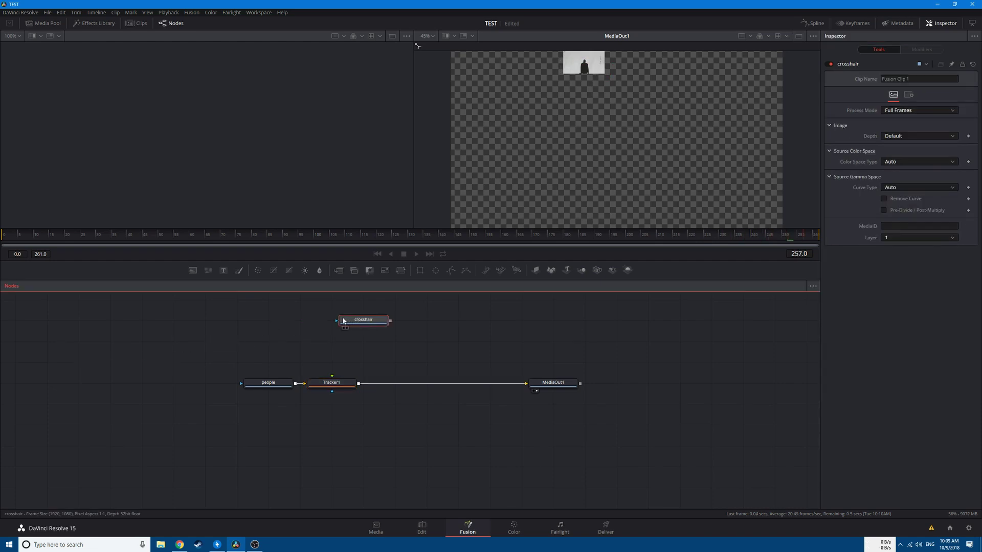
{"action": "left_click", "coordinate": [565, 307]}
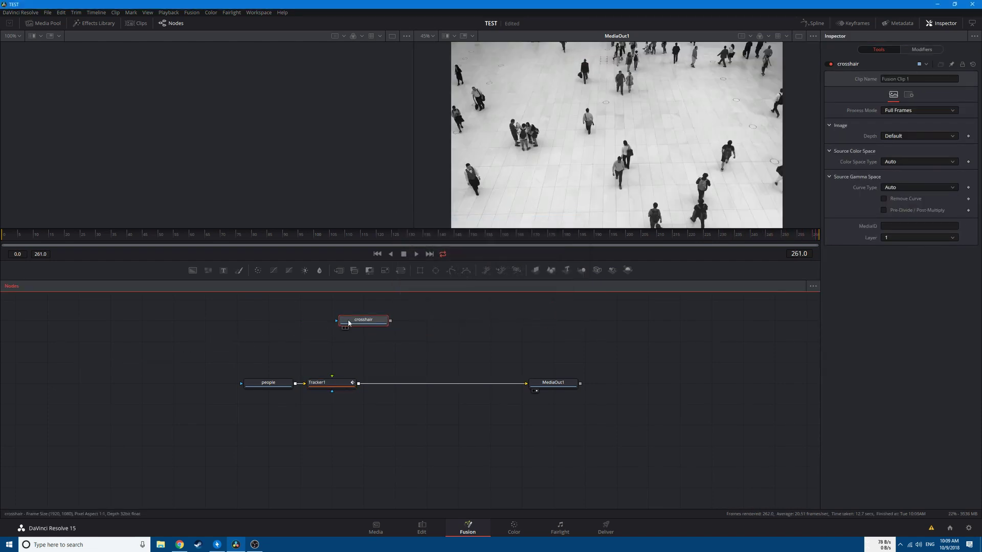
{"action": "left_click_drag", "start_coordinate": [358, 321], "coordinate": [333, 381]}
{"action": "left_click", "coordinate": [330, 383]}
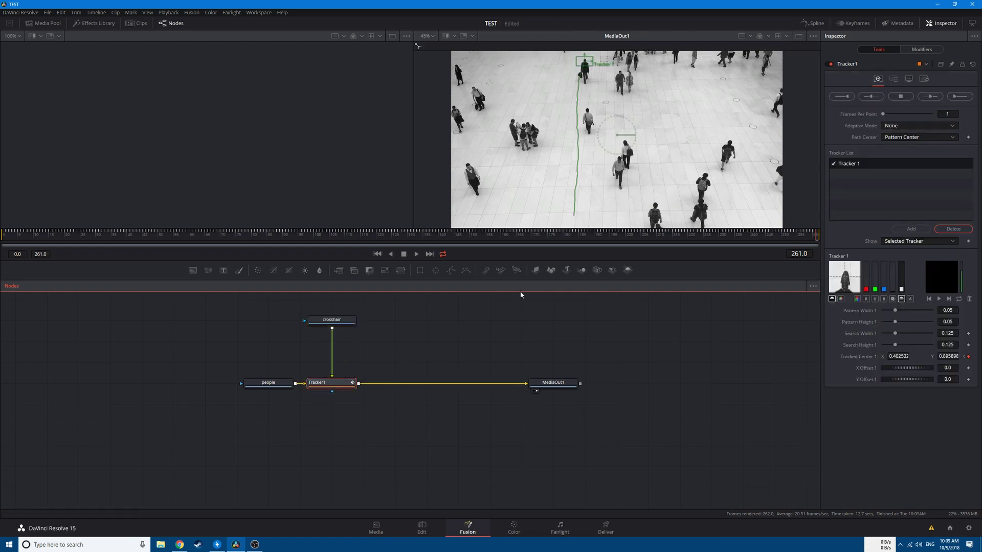
{"action": "left_click", "coordinate": [897, 79]}
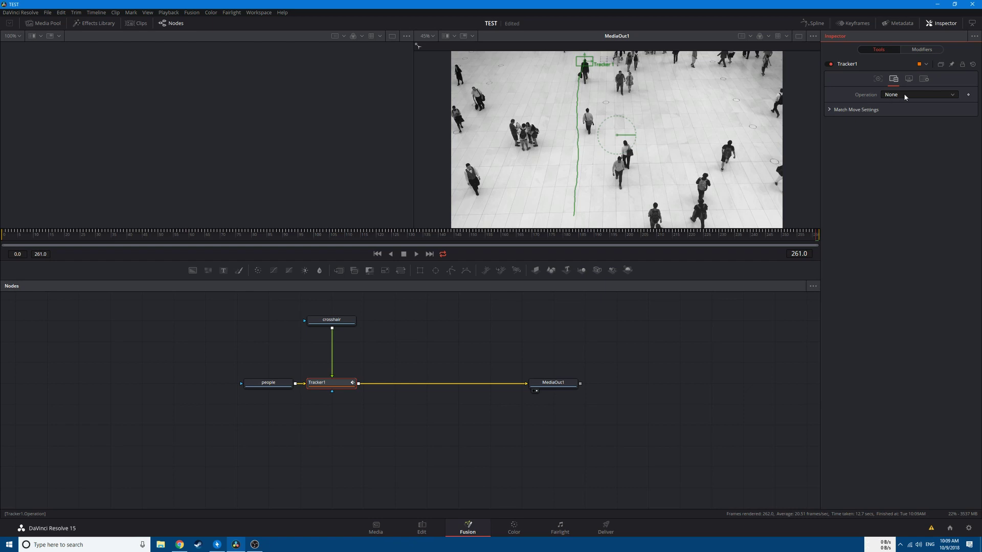
{"action": "left_click", "coordinate": [903, 93]}
{"action": "left_click", "coordinate": [906, 106]}
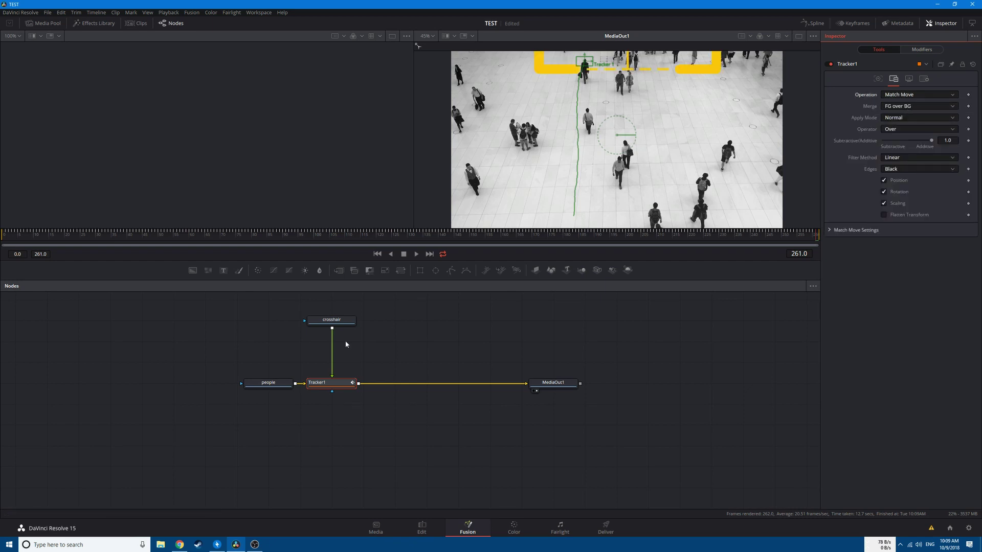
{"action": "key", "text": "Home"}
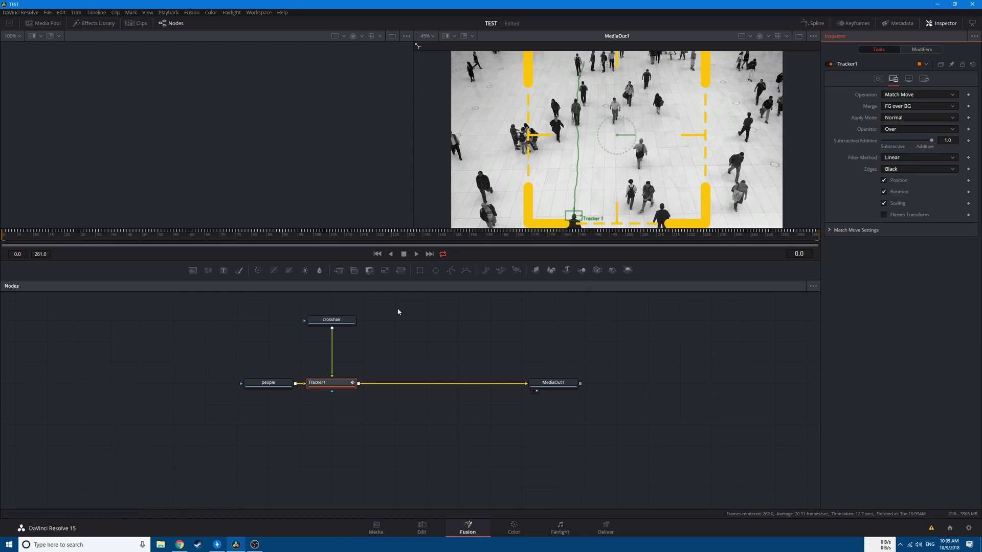
Step: Insert a Transform node after the crosshair node
{"action": "left_click", "coordinate": [331, 323]}
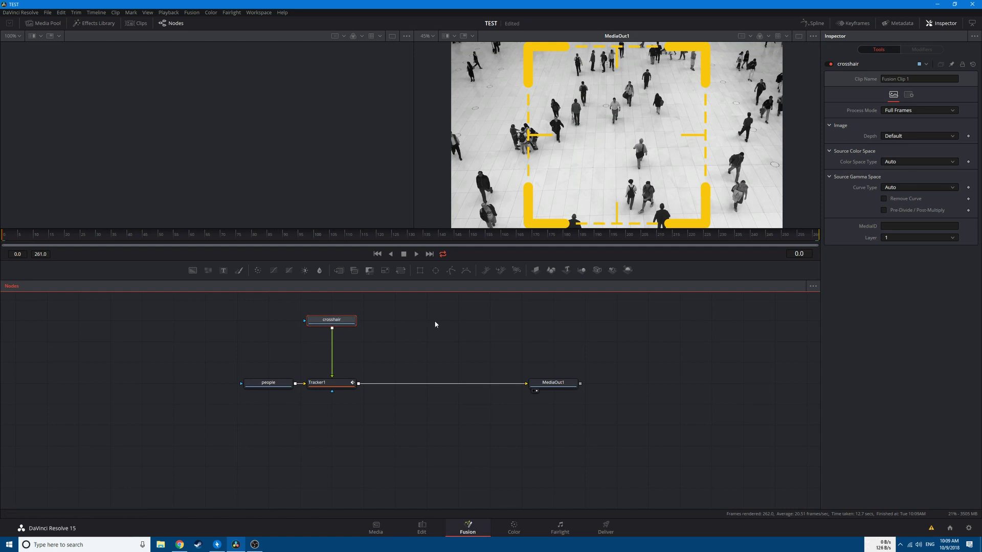
{"action": "key", "text": "shift+space"}
{"action": "type", "text": "tracker"}
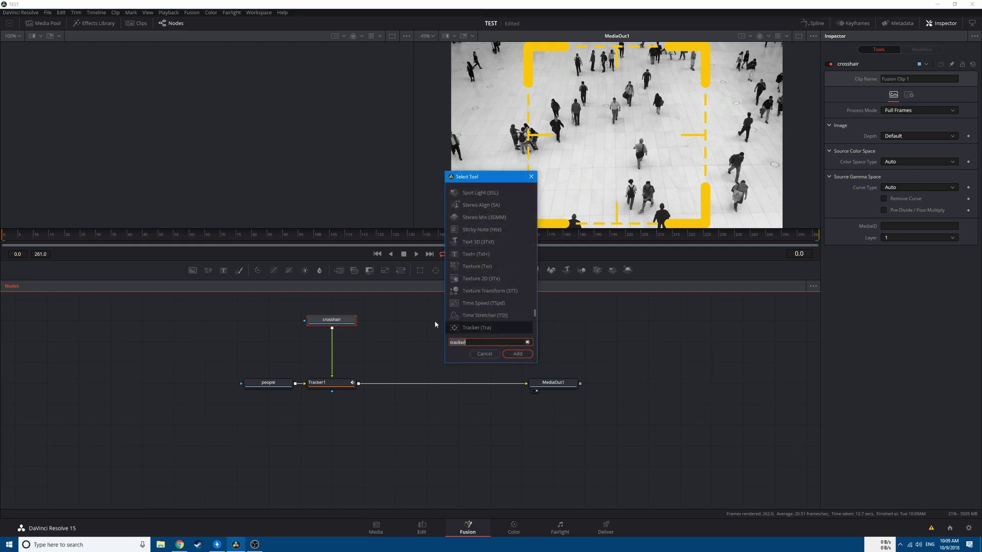
{"action": "type", "text": "xf"}
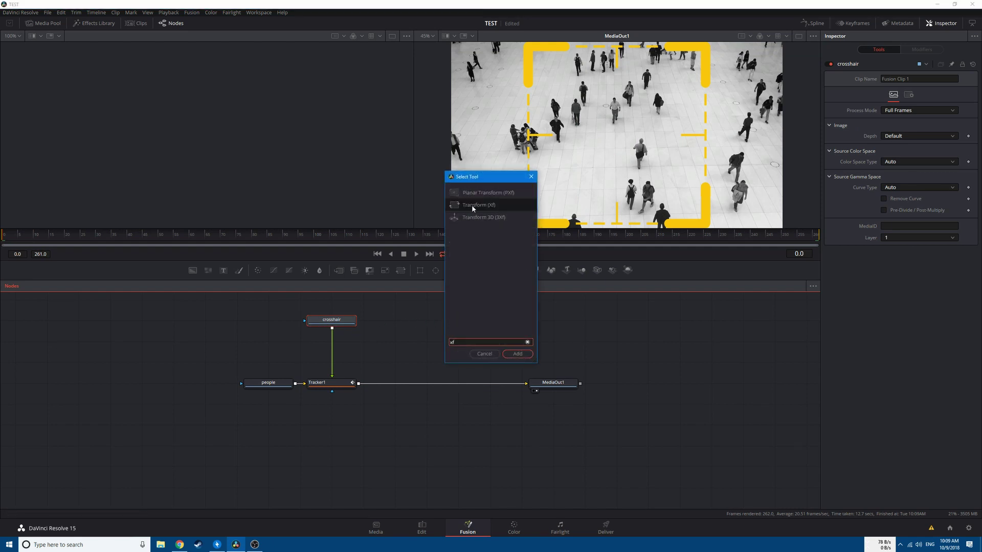
{"action": "key", "text": "BackSpace"}
{"action": "key", "text": "BackSpace"}
{"action": "type", "text": "Transform"}
{"action": "left_click", "coordinate": [517, 354]}
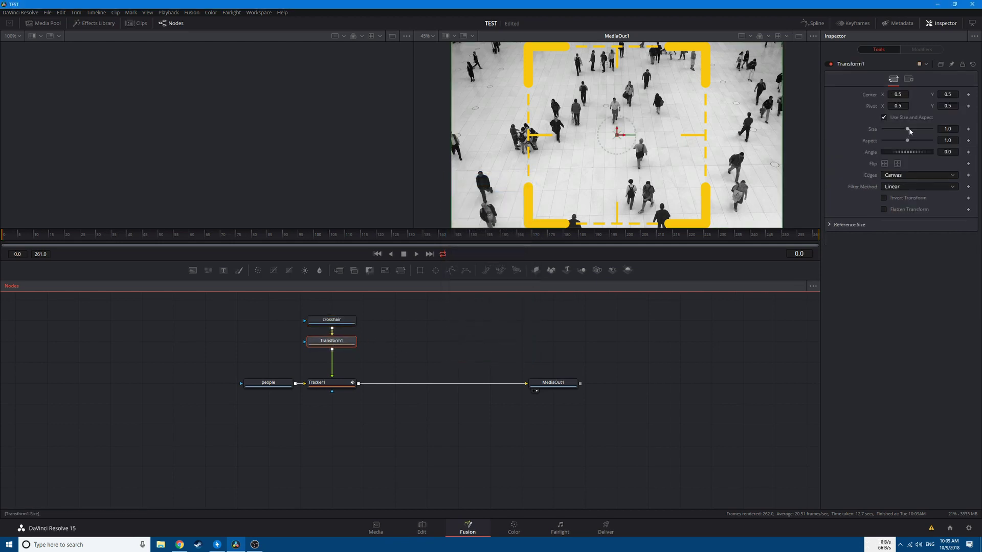
Step: Shrink the crosshair to size 0.11 and position it over the tracked person
{"action": "left_click_drag", "start_coordinate": [907, 129], "coordinate": [885, 132]}
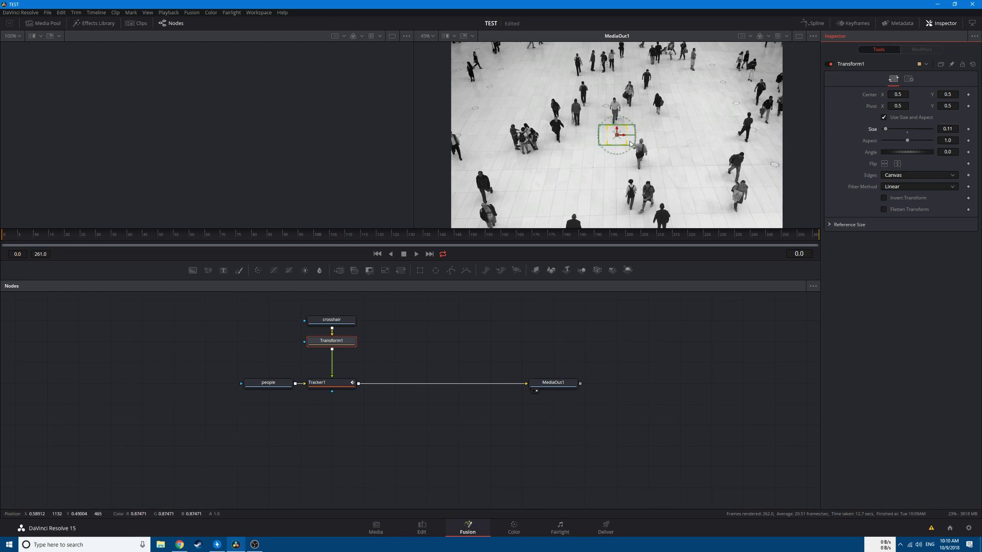
{"action": "left_click_drag", "start_coordinate": [617, 135], "coordinate": [574, 220]}
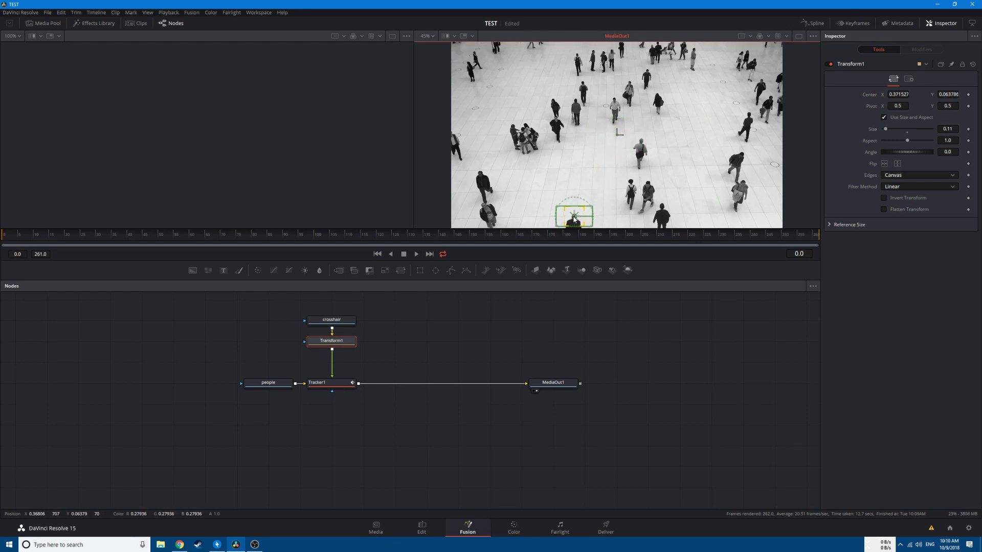
{"action": "left_click", "coordinate": [547, 306]}
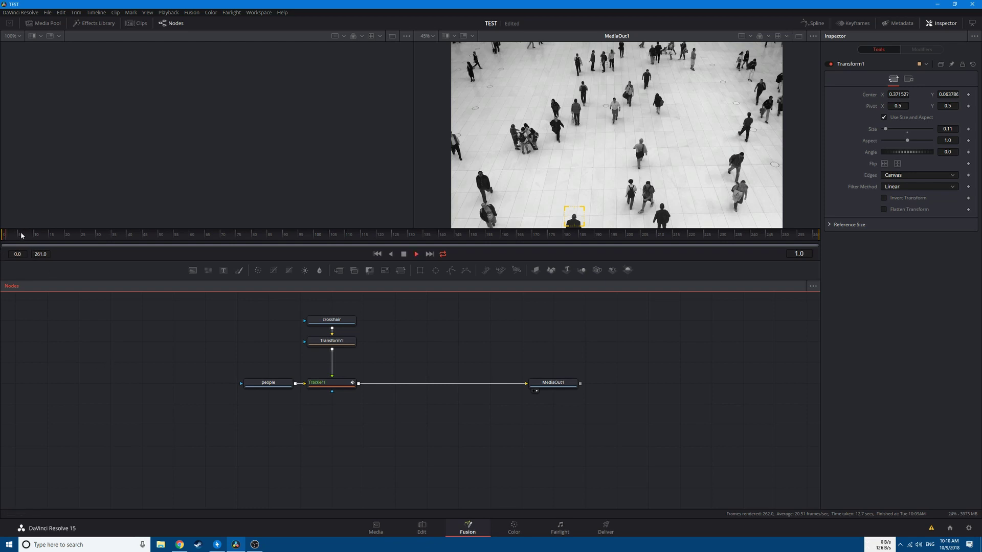
{"action": "key", "text": "space"}
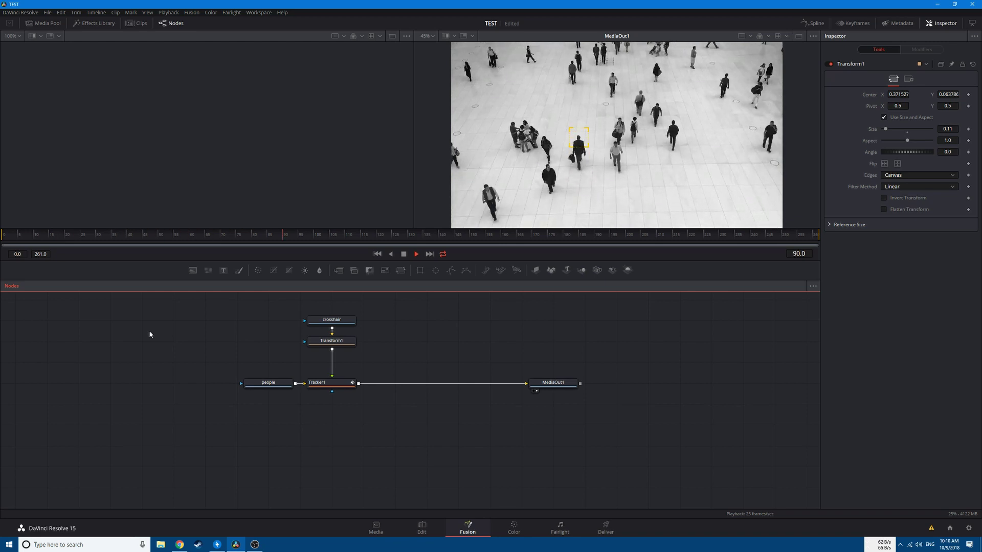
{"action": "key", "text": "space"}
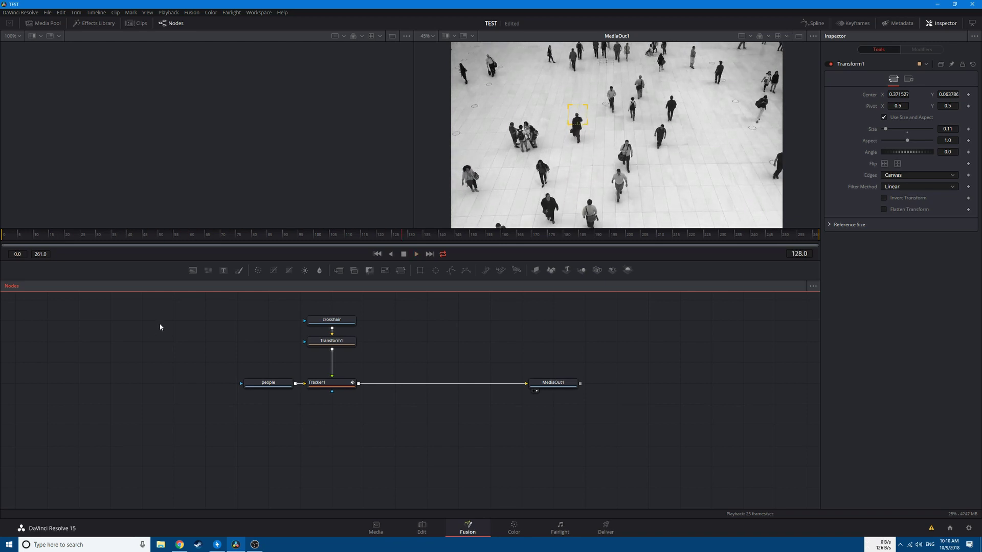
Step: Add a Background node with a Rectangle mask attached to it
{"action": "left_click", "coordinate": [192, 271]}
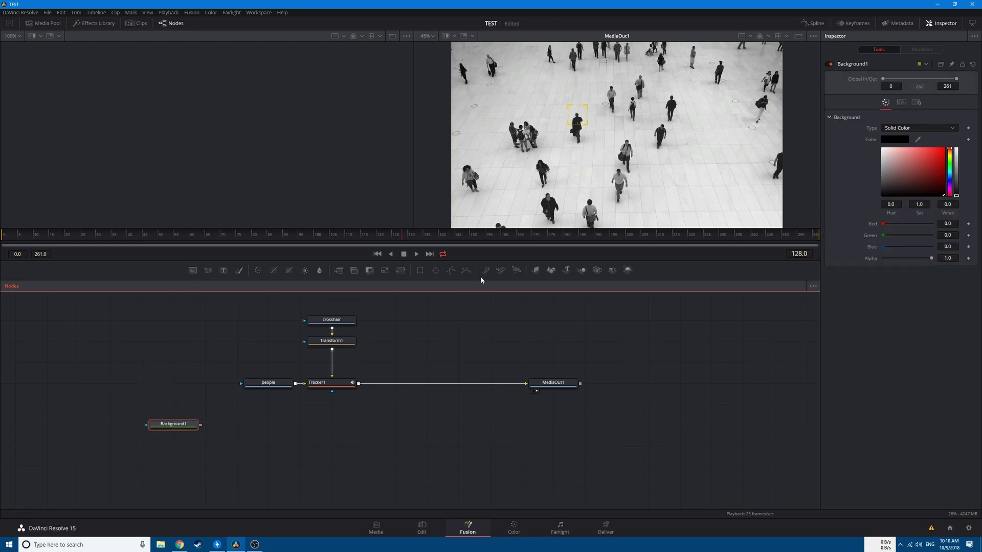
{"action": "left_click", "coordinate": [420, 270]}
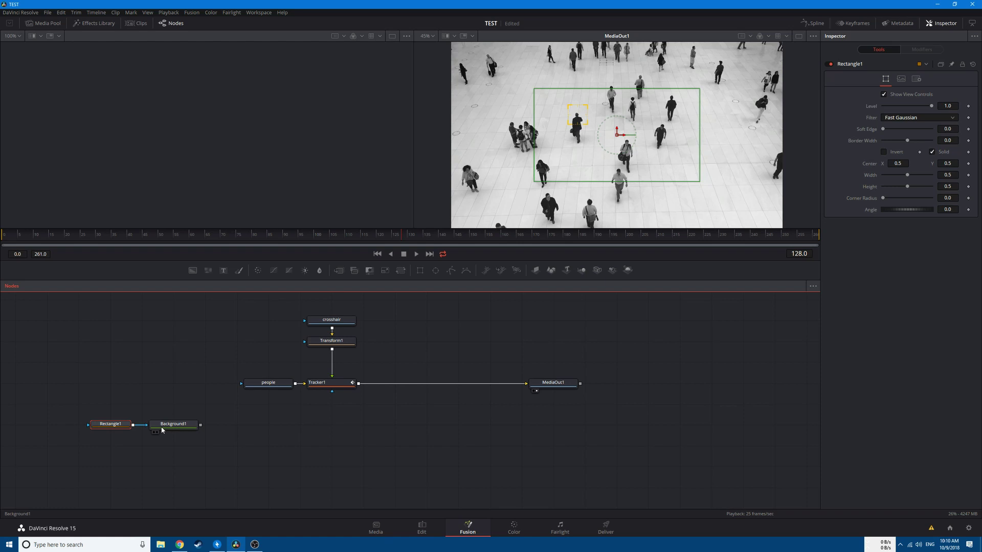
{"action": "left_click", "coordinate": [162, 430]}
Step: Show Background1 and the tracked footage side by side in the two viewers
{"action": "key", "text": "1"}
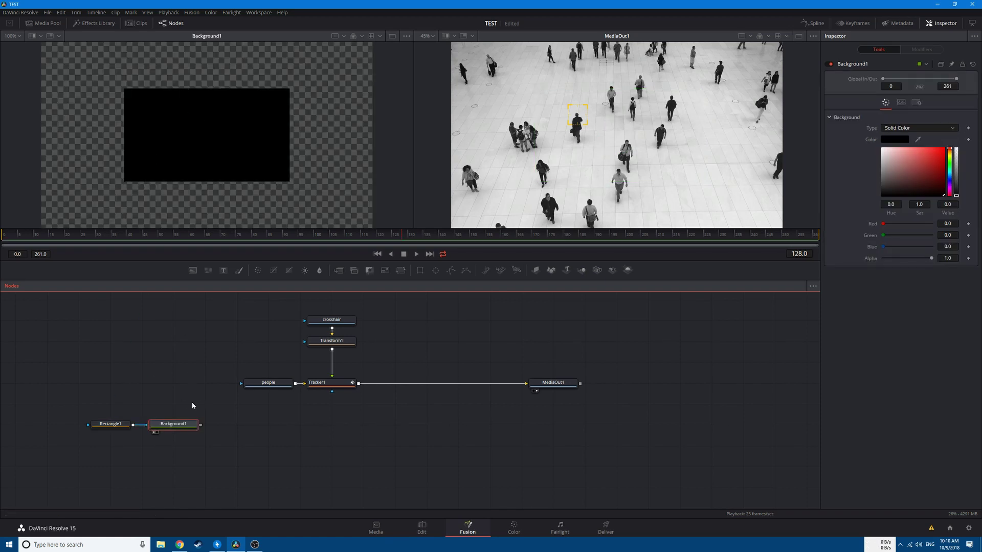
{"action": "key", "text": "1"}
{"action": "key", "text": "1"}
{"action": "key", "text": "2"}
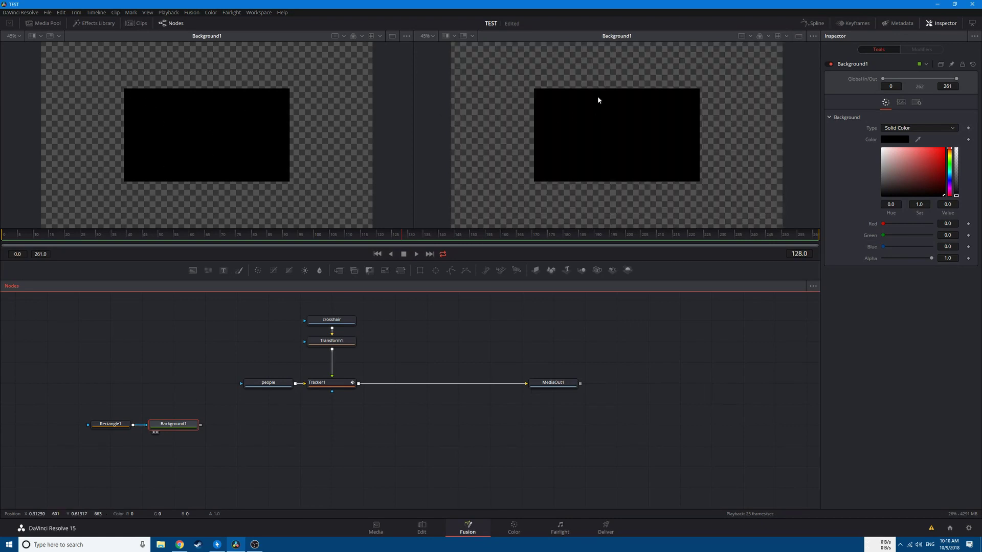
{"action": "left_click", "coordinate": [327, 383]}
{"action": "key", "text": "2"}
{"action": "left_click", "coordinate": [163, 425]}
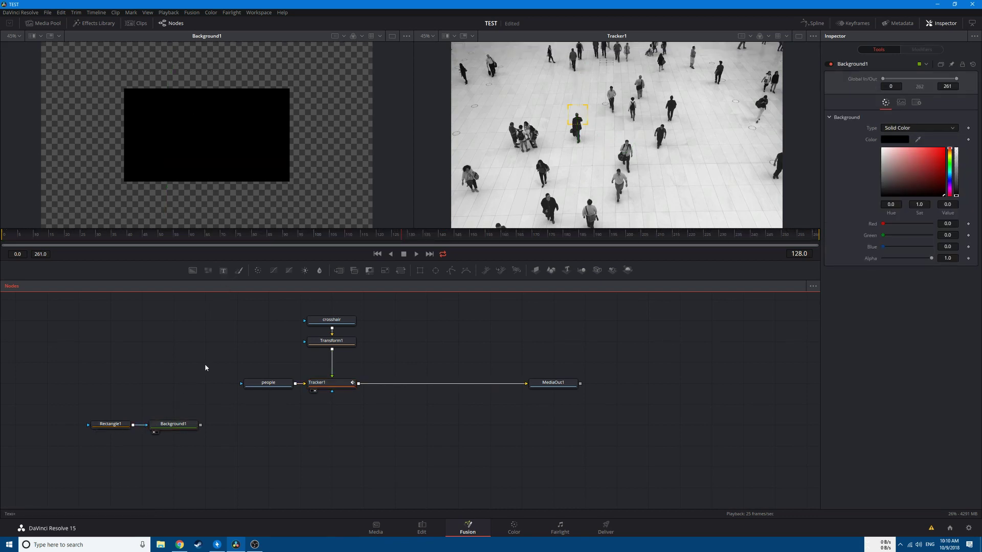
Step: Add a Text+ node and merge it over the black card background
{"action": "left_click", "coordinate": [223, 271]}
{"action": "left_click_drag", "start_coordinate": [173, 404], "coordinate": [203, 427]}
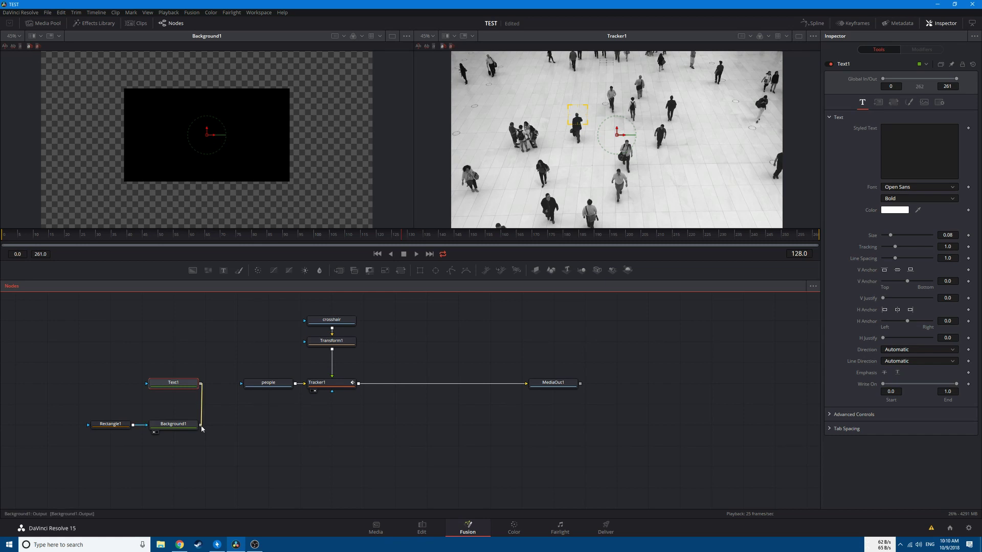
{"action": "left_click", "coordinate": [178, 387]}
{"action": "left_click", "coordinate": [238, 426]}
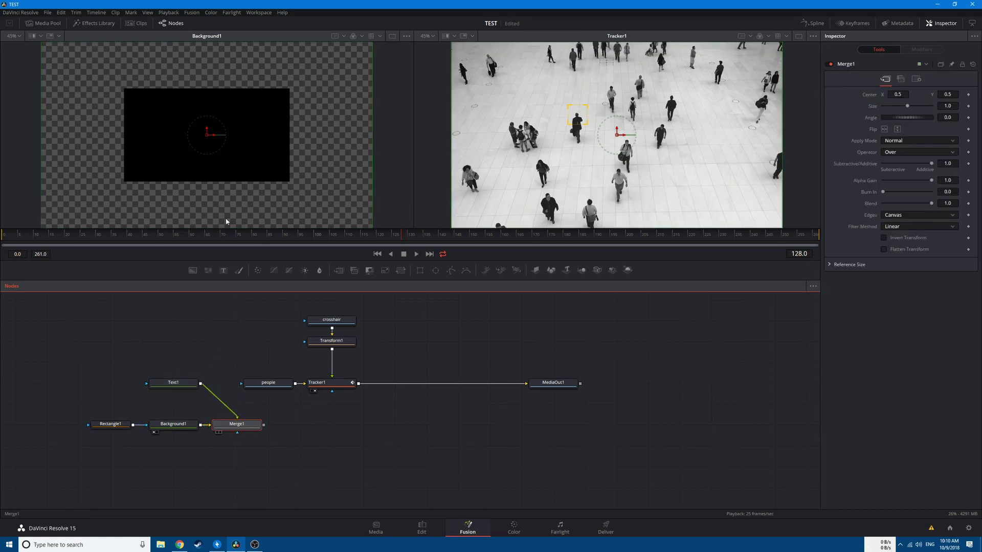
{"action": "left_click", "coordinate": [173, 384]}
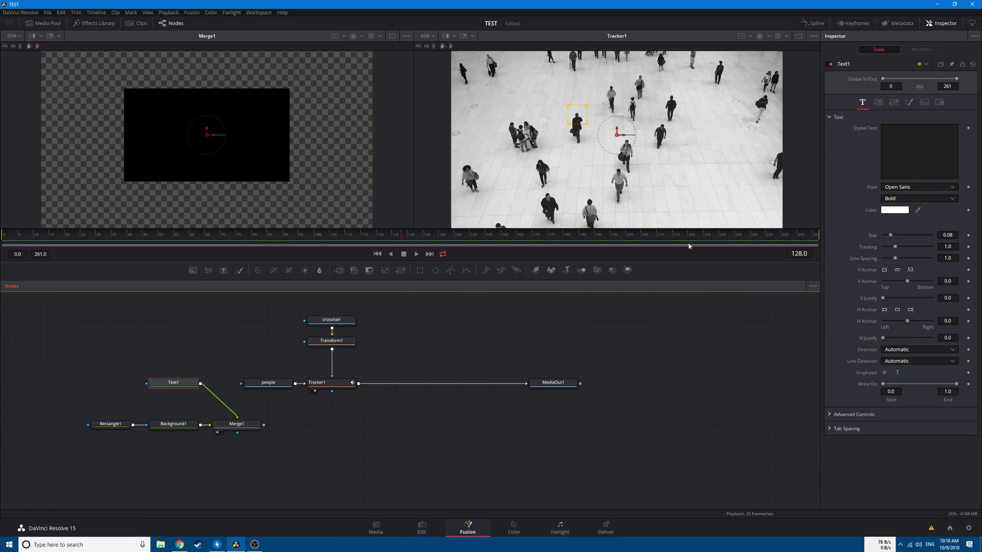
Step: Type the three card lines: a NAME entry, OCCUPATION: BANKER, and STATUS: THREAT
{"action": "left_click", "coordinate": [929, 142]}
{"action": "type", "text": "NAME:"}
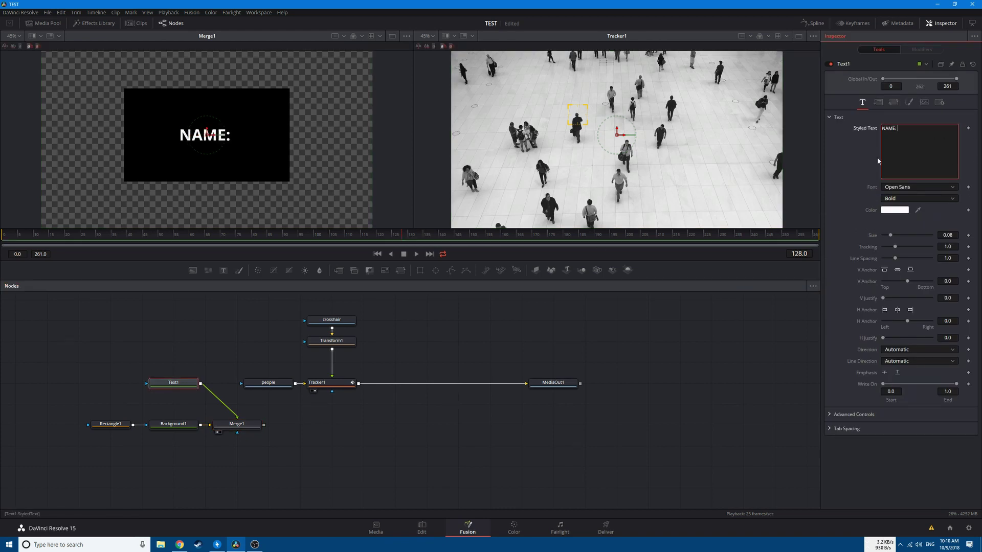
{"action": "type", "text": " JOHN"}
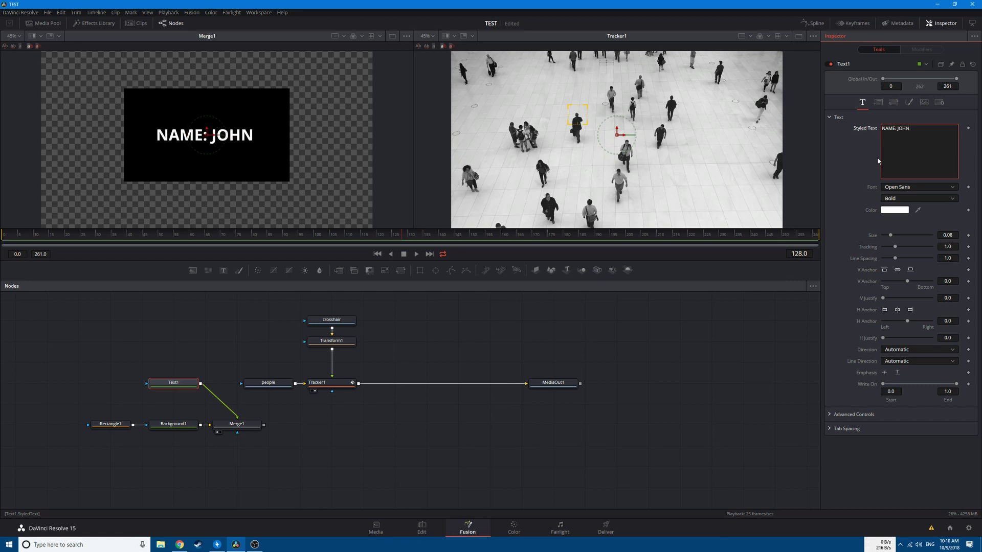
{"action": "type", "text": " BARE"}
{"action": "key", "text": "BackSpace"}
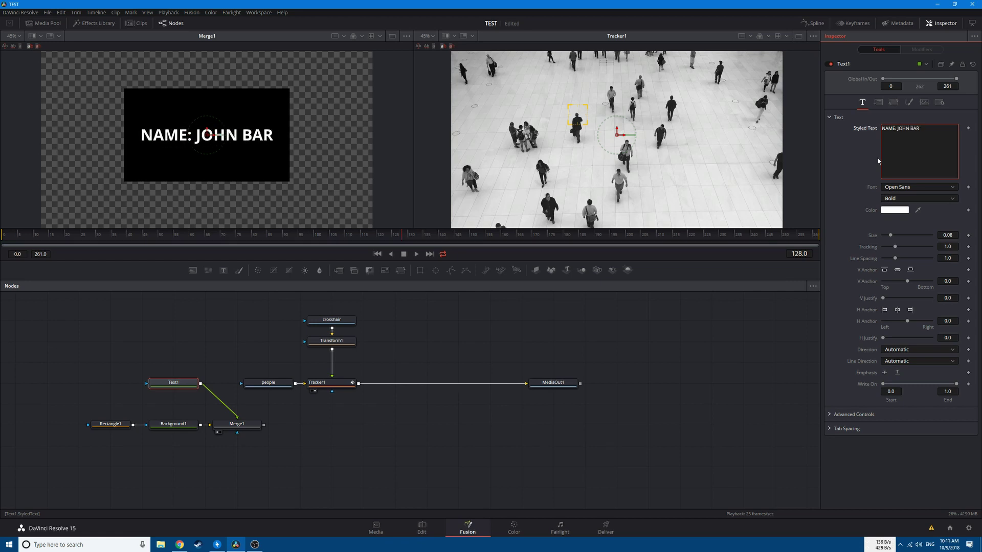
{"action": "key", "text": "BackSpace"}
{"action": "key", "text": "BackSpace"}
{"action": "type", "text": "ERA"}
{"action": "key", "text": "BackSpace"}
{"action": "key", "text": "BackSpace"}
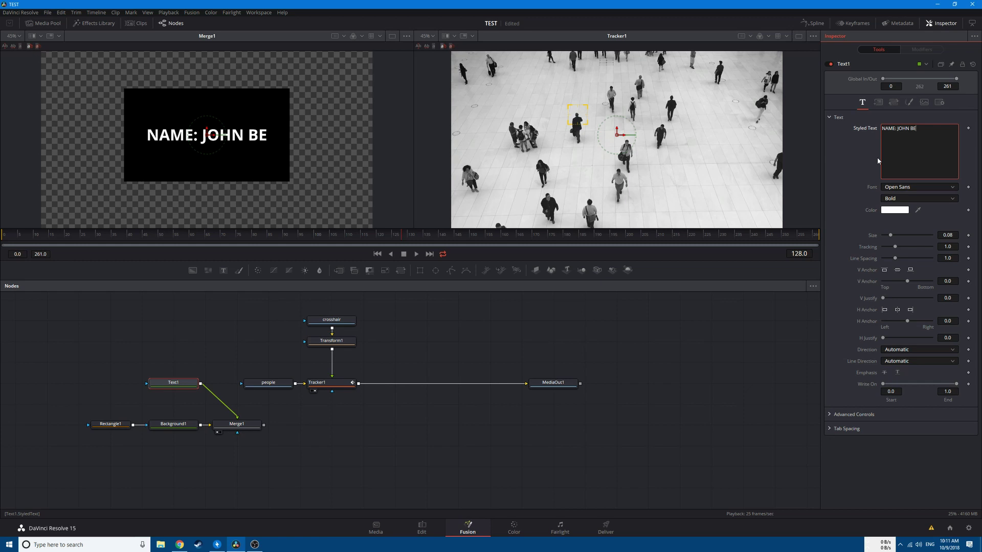
{"action": "key", "text": "BackSpace"}
{"action": "type", "text": "RAWEL"}
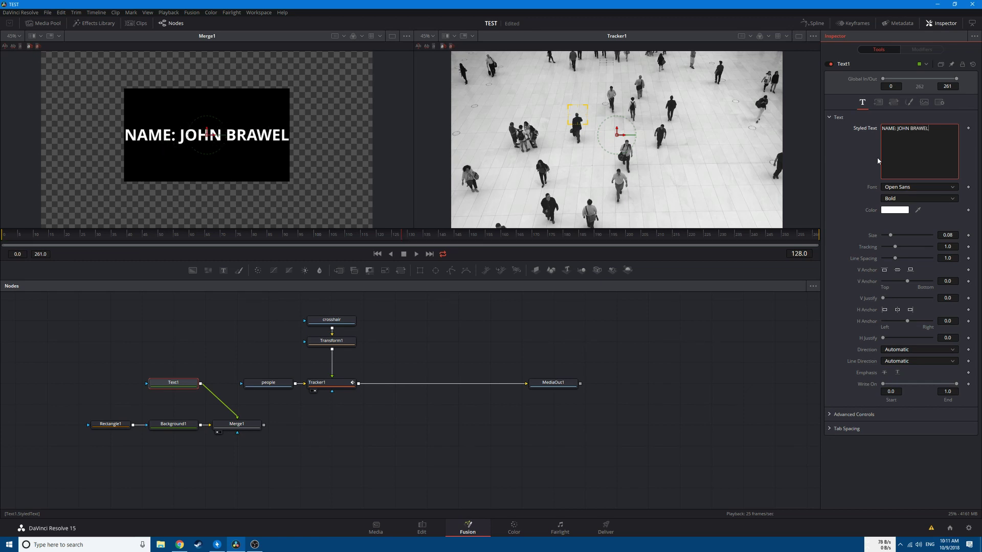
{"action": "type", "text": "Y"}
{"action": "key", "text": "Return"}
{"action": "type", "text": "OC"}
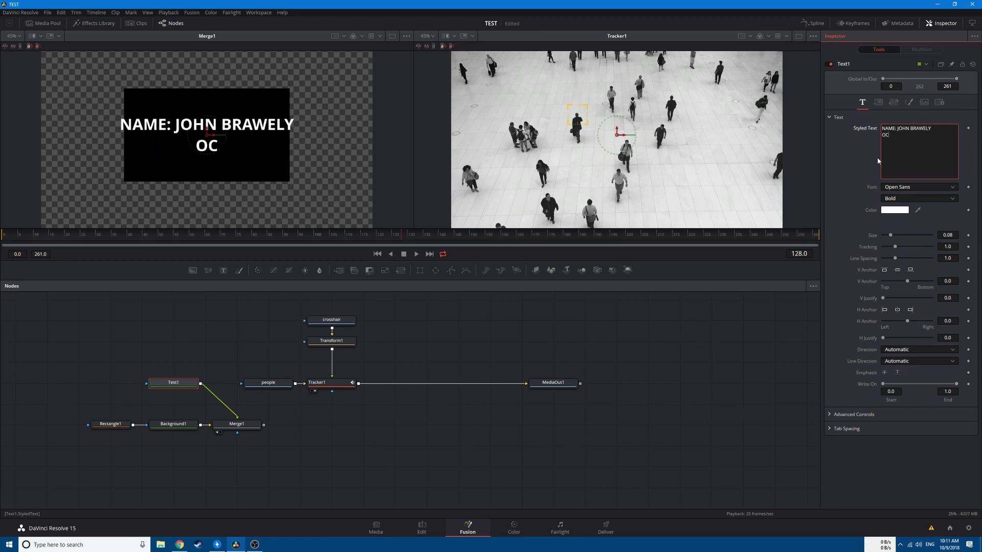
{"action": "type", "text": "CUPATION"}
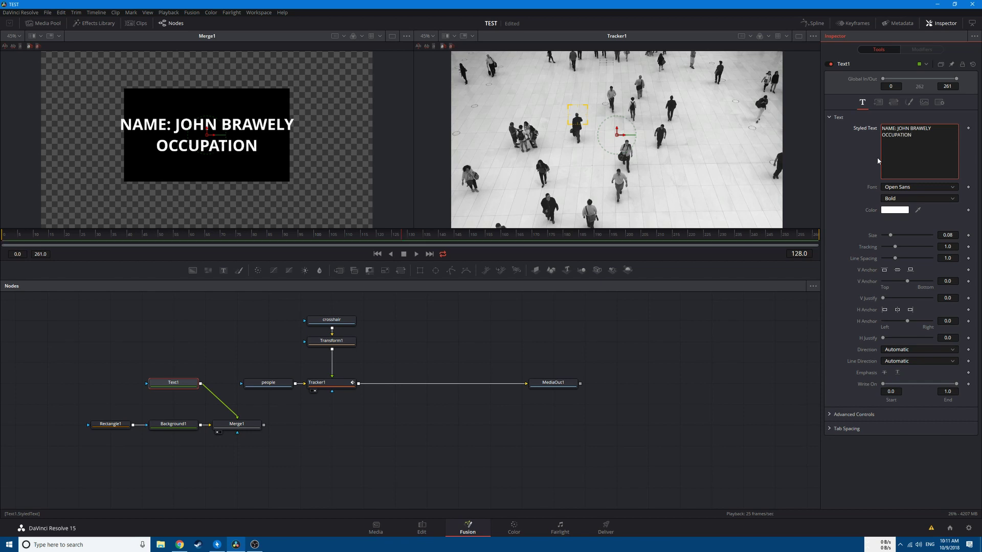
{"action": "type", "text": ": BANKER"}
{"action": "key", "text": "Return"}
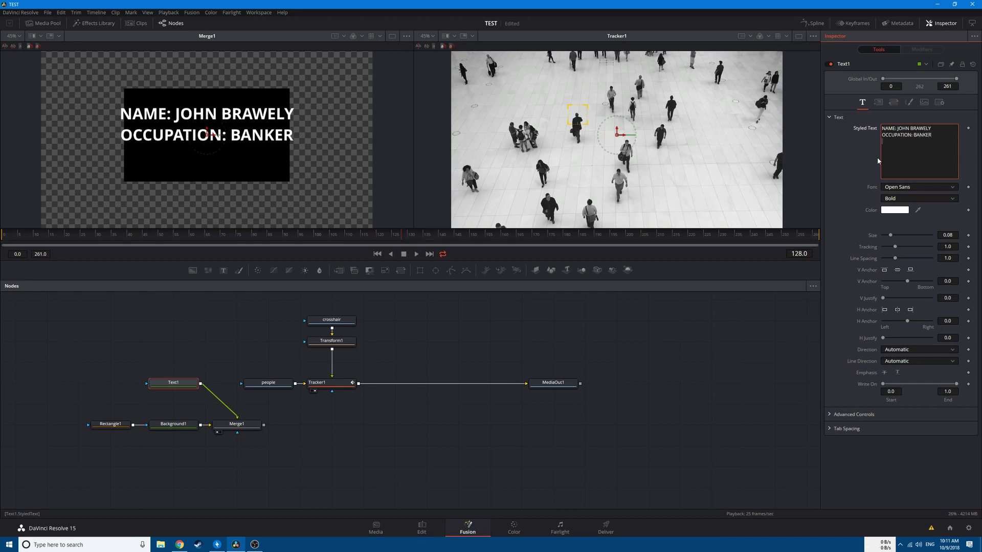
{"action": "type", "text": "STATUS:"}
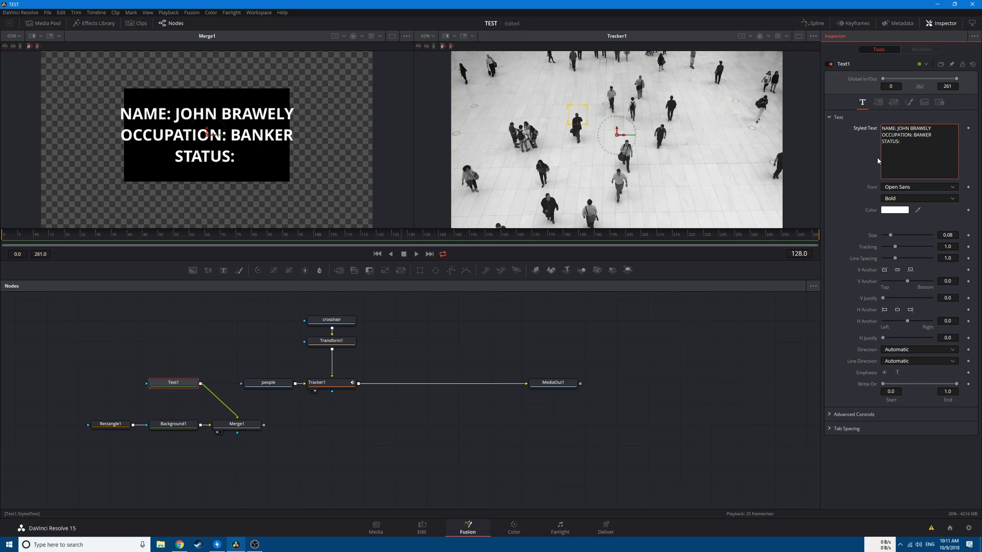
{"action": "type", "text": " THREAT"}
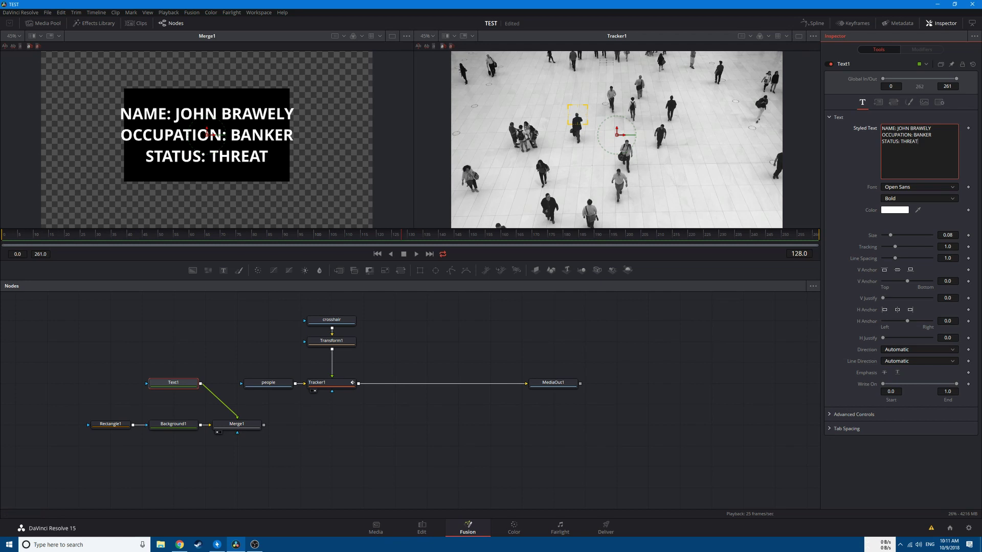
Step: Set the text's horizontal anchor to Left and shift the text block left inside the card
{"action": "left_click", "coordinate": [884, 309]}
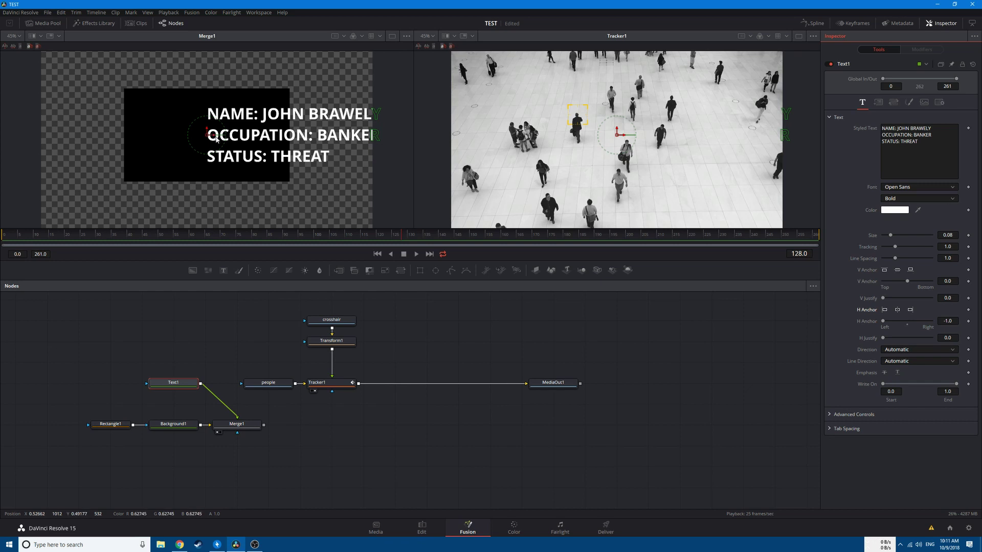
{"action": "left_click_drag", "start_coordinate": [214, 135], "coordinate": [137, 132]}
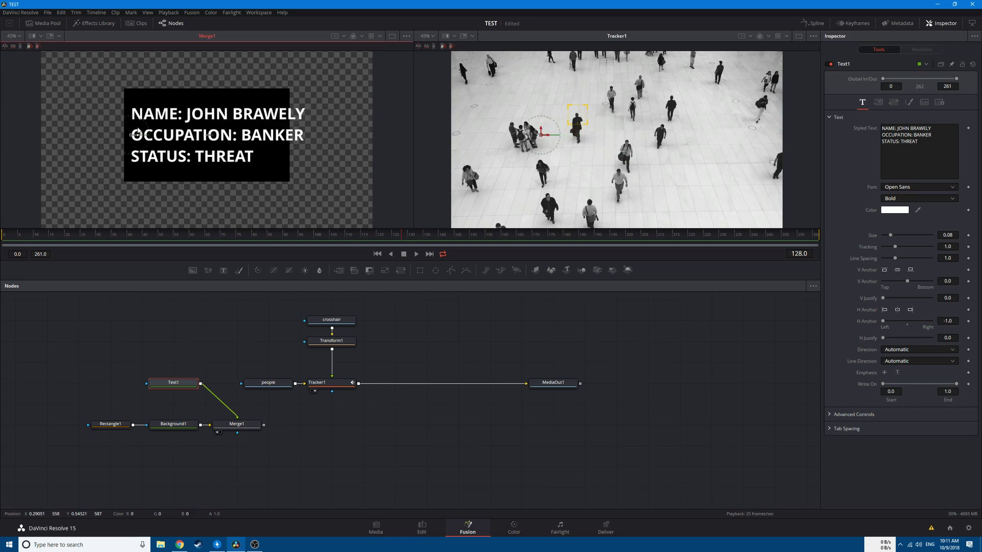
{"action": "left_click_drag", "start_coordinate": [138, 132], "coordinate": [136, 132]}
Step: Change the card font to JF Flat after trying Droid Sans Mono
{"action": "left_click", "coordinate": [904, 186]}
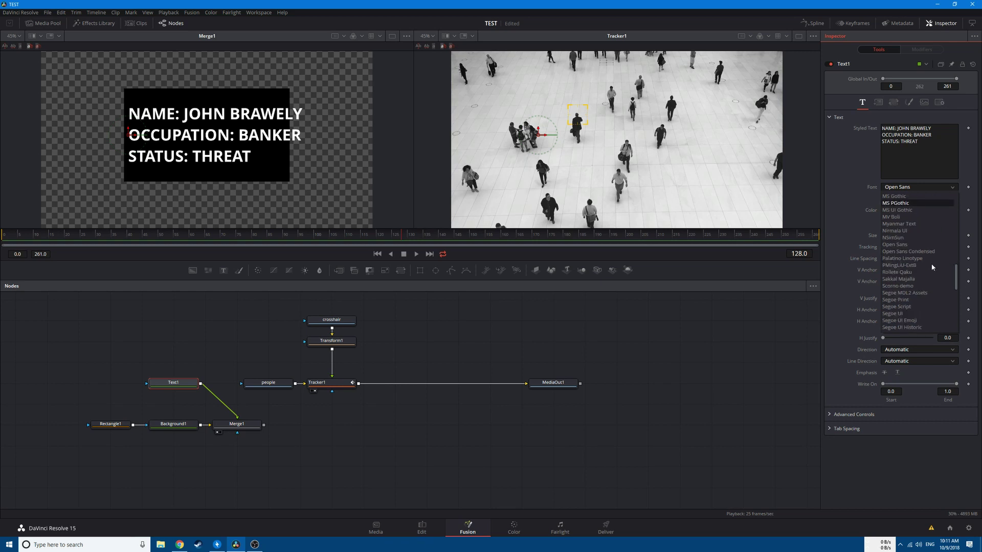
{"action": "scroll", "coordinate": [932, 267], "scroll_direction": "up", "scroll_amount": 10}
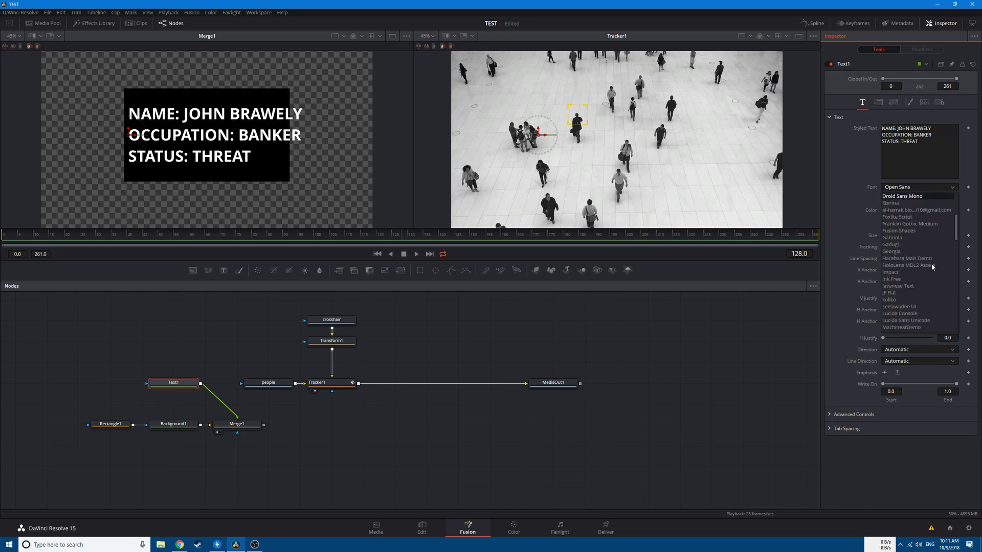
{"action": "left_click", "coordinate": [911, 199]}
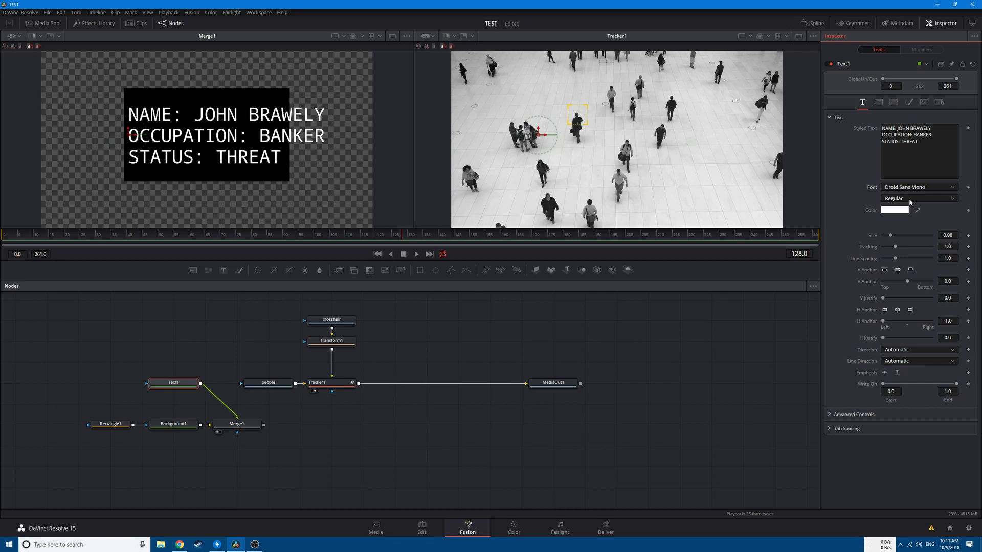
{"action": "left_click", "coordinate": [923, 188]}
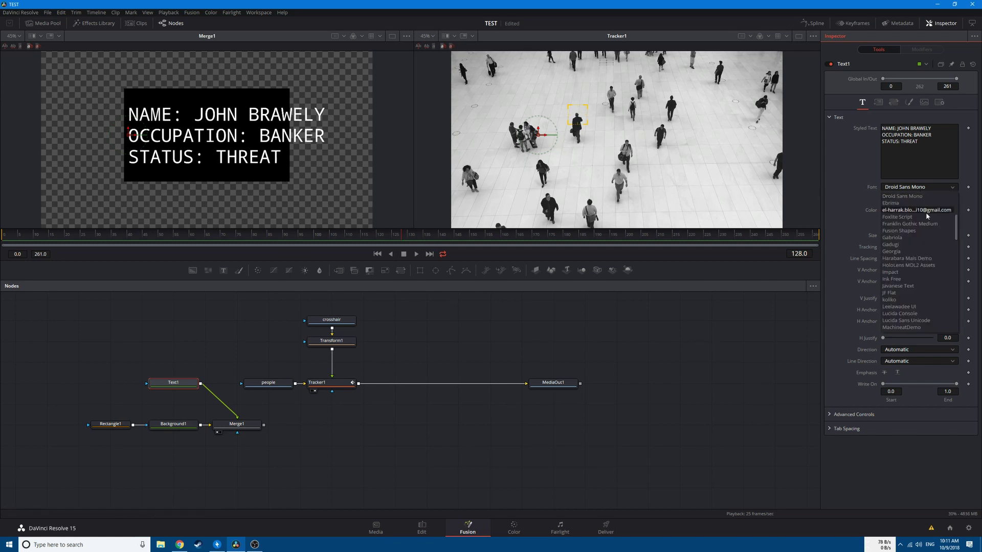
{"action": "left_click", "coordinate": [908, 291]}
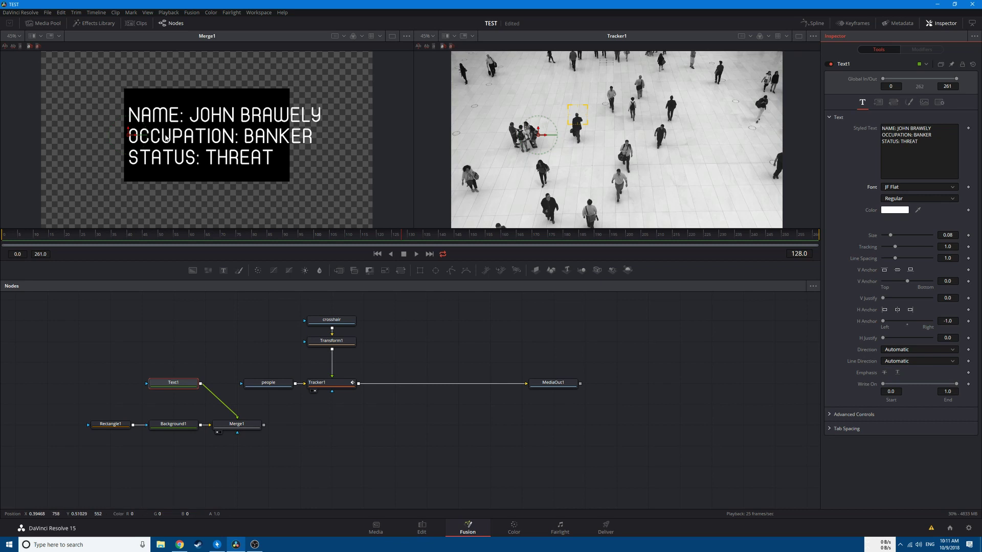
Step: Widen the Rectangle1 mask and shift the card right to frame the text
{"action": "left_click", "coordinate": [110, 424]}
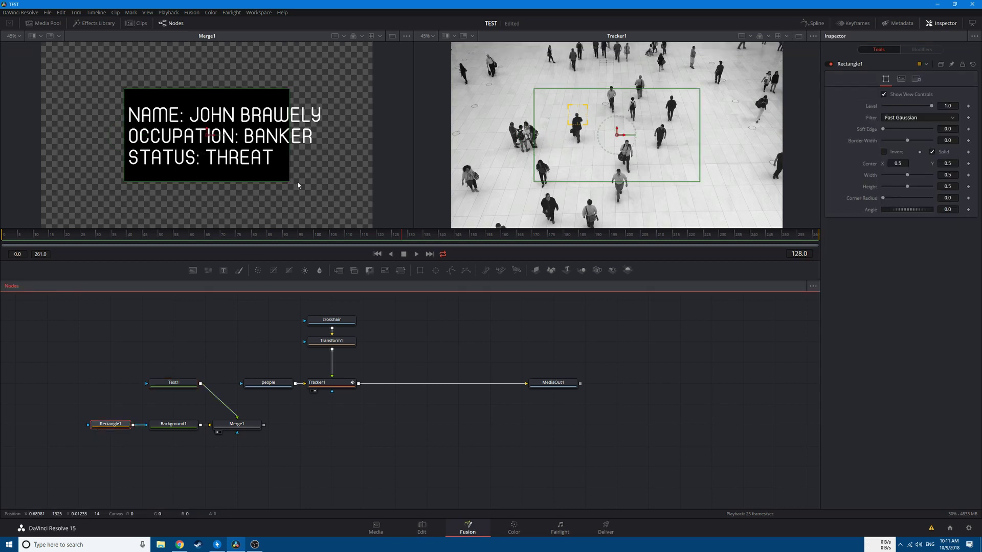
{"action": "left_click_drag", "start_coordinate": [288, 172], "coordinate": [313, 170]}
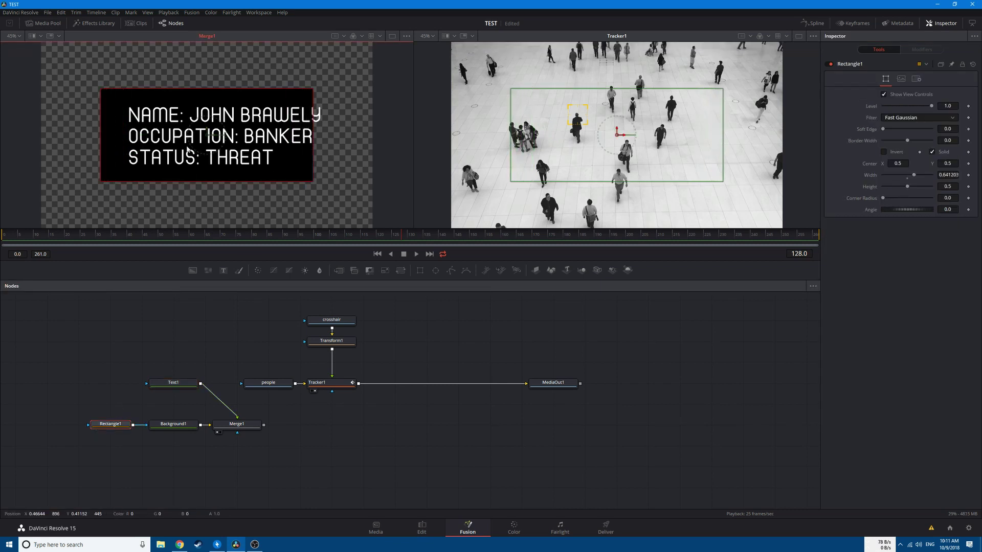
{"action": "left_click_drag", "start_coordinate": [214, 138], "coordinate": [233, 139]}
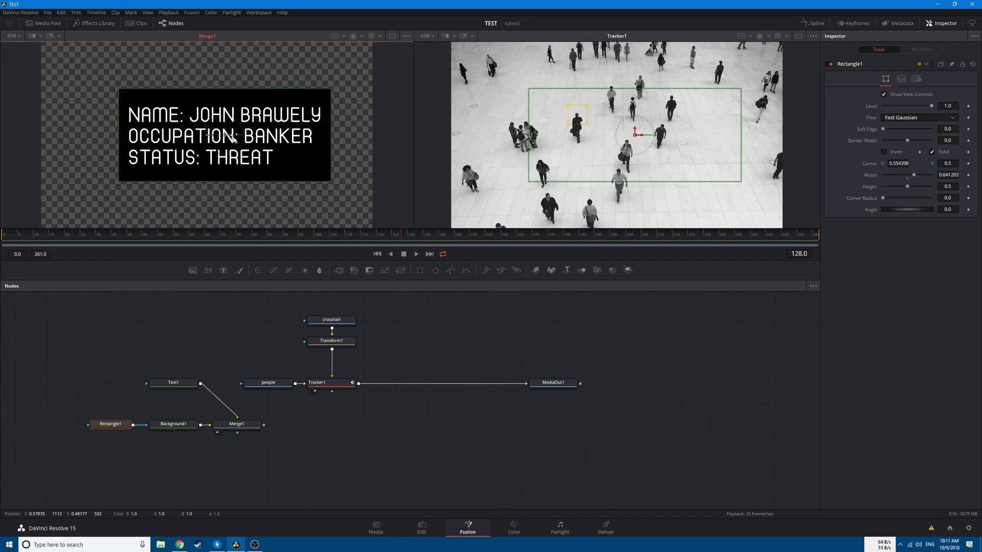
Step: Set the card background to RGB 33/33/33 at alpha 0.8 and move its nodes up-left
{"action": "left_click", "coordinate": [173, 424]}
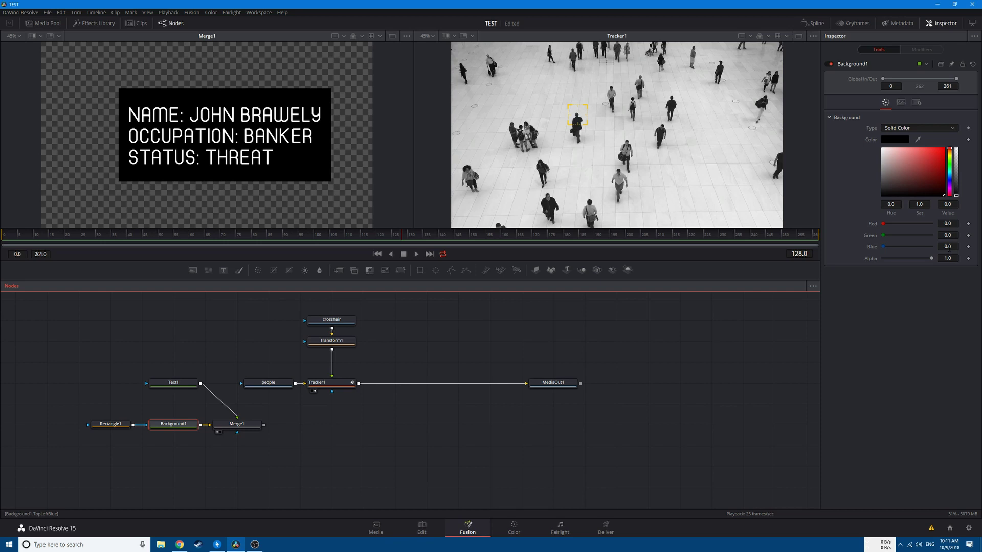
{"action": "left_click", "coordinate": [895, 141]}
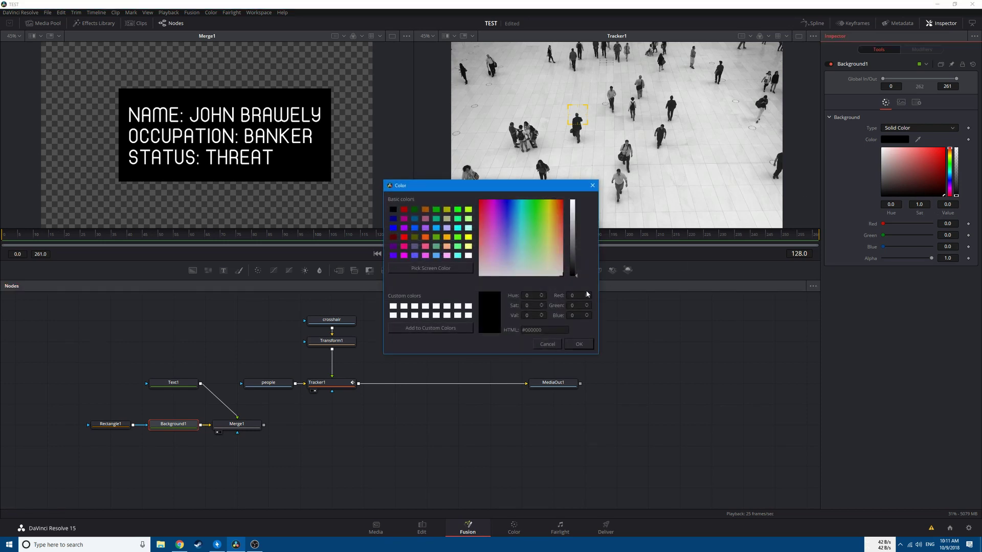
{"action": "type", "text": "33"}
{"action": "key", "text": "Tab"}
{"action": "type", "text": "33"}
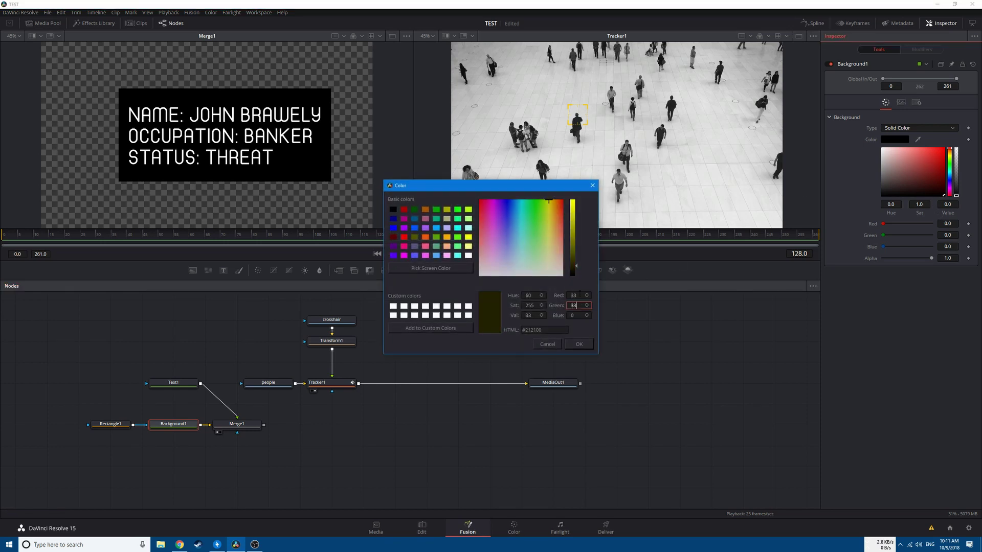
{"action": "key", "text": "Tab"}
{"action": "type", "text": "33"}
{"action": "key", "text": "Return"}
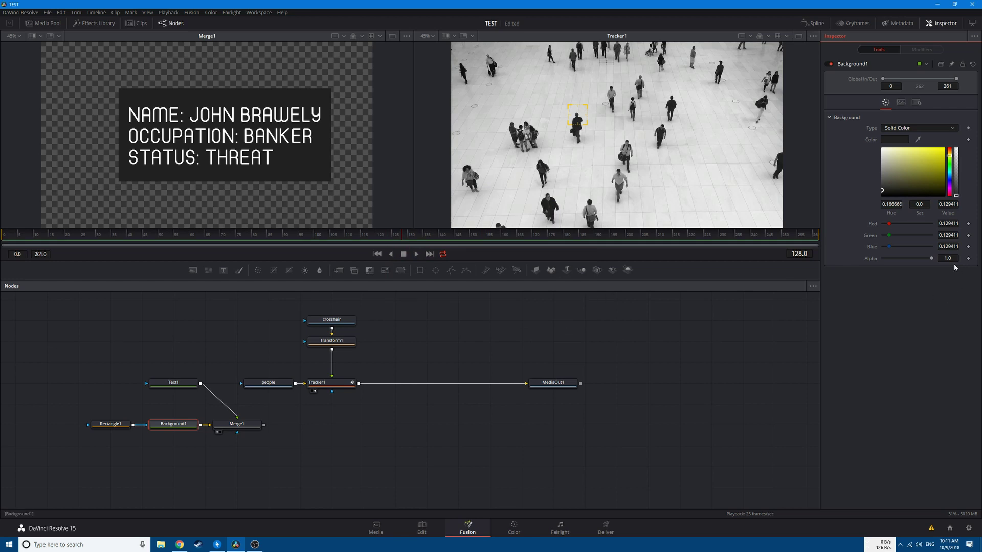
{"action": "left_click", "coordinate": [948, 259]}
{"action": "key", "text": "Return"}
{"action": "left_click_drag", "start_coordinate": [89, 365], "coordinate": [230, 465]}
{"action": "left_click_drag", "start_coordinate": [236, 427], "coordinate": [521, 445]}
Step: Merge the card with Transform1 into Merge2 feeding Tracker1, tidy the nodes, and return to frame 1
{"action": "left_click", "coordinate": [261, 357]}
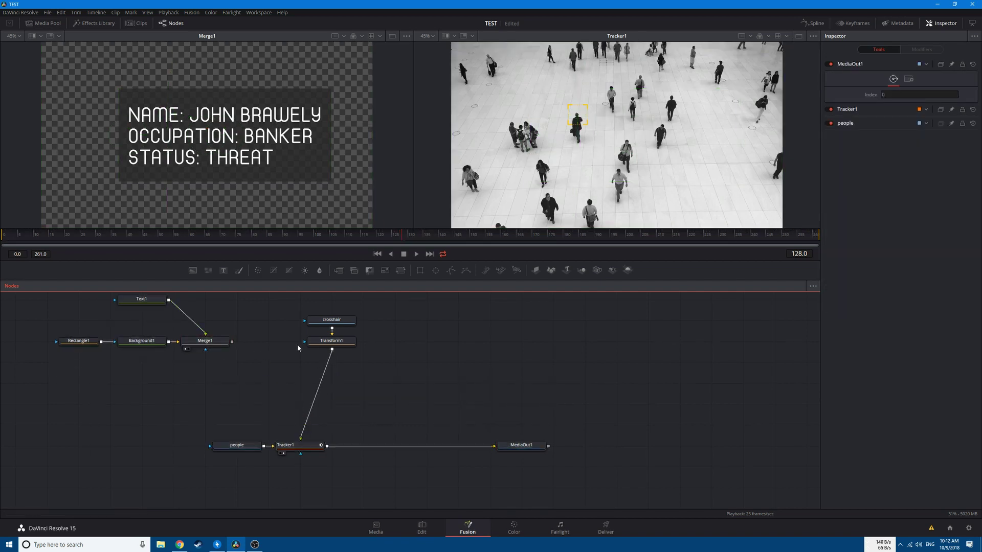
{"action": "left_click_drag", "start_coordinate": [233, 342], "coordinate": [329, 384]}
{"action": "left_click_drag", "start_coordinate": [326, 342], "coordinate": [199, 383]}
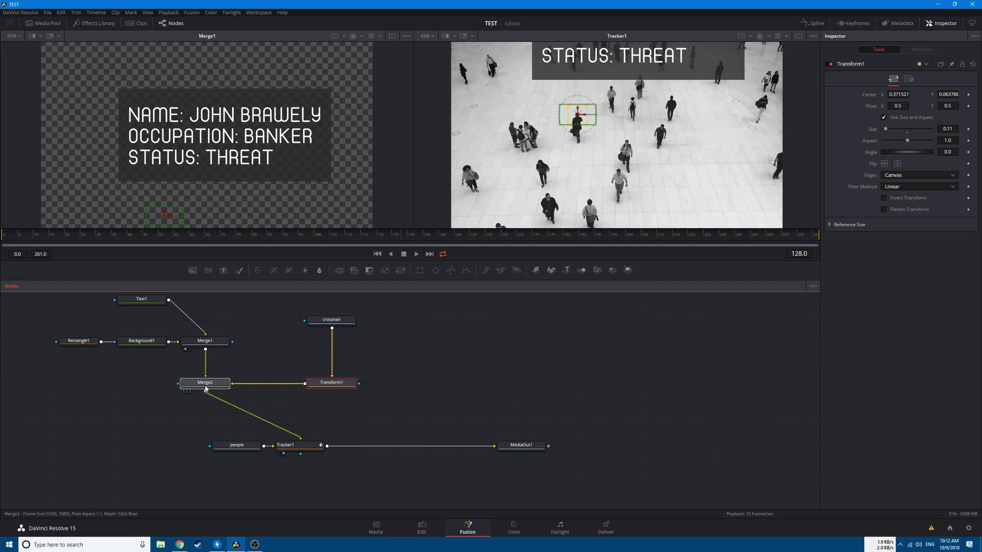
{"action": "left_click_drag", "start_coordinate": [253, 446], "coordinate": [95, 446]}
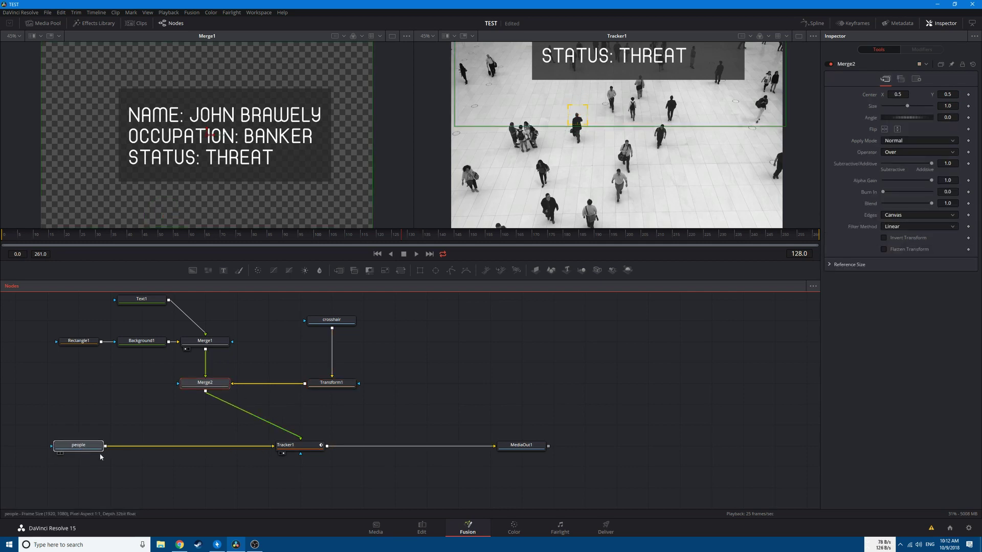
{"action": "left_click_drag", "start_coordinate": [300, 450], "coordinate": [206, 450]}
{"action": "left_click_drag", "start_coordinate": [470, 365], "coordinate": [548, 390]}
{"action": "left_click_drag", "start_coordinate": [222, 328], "coordinate": [285, 328]}
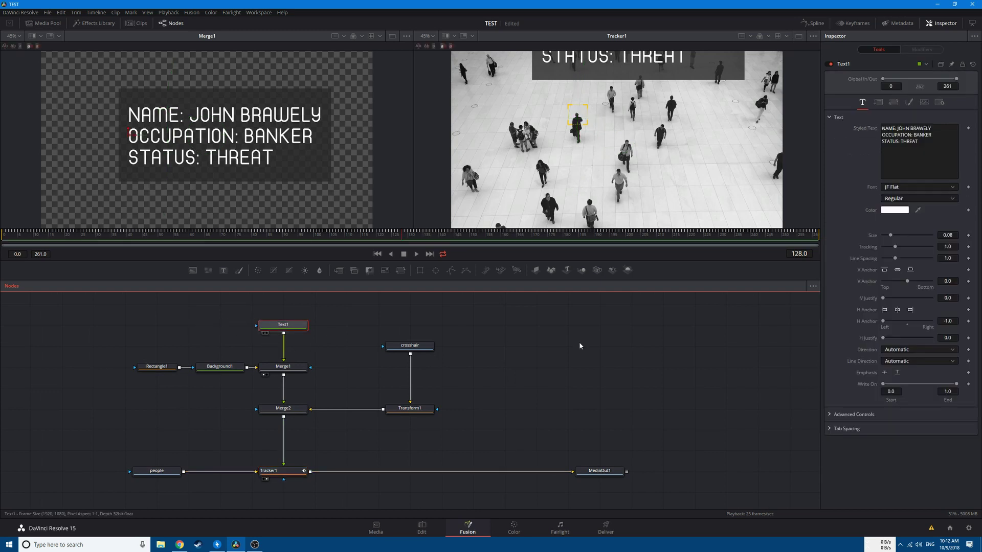
{"action": "left_click", "coordinate": [9, 243]}
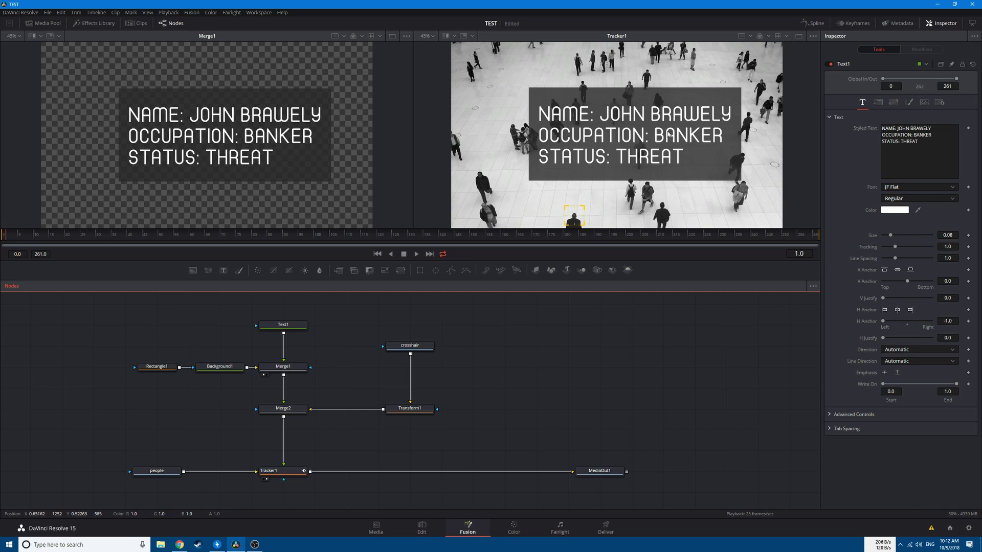
Step: Insert a Transform node after Merge1 for the name card
{"action": "left_click", "coordinate": [282, 409]}
{"action": "left_click", "coordinate": [284, 368]}
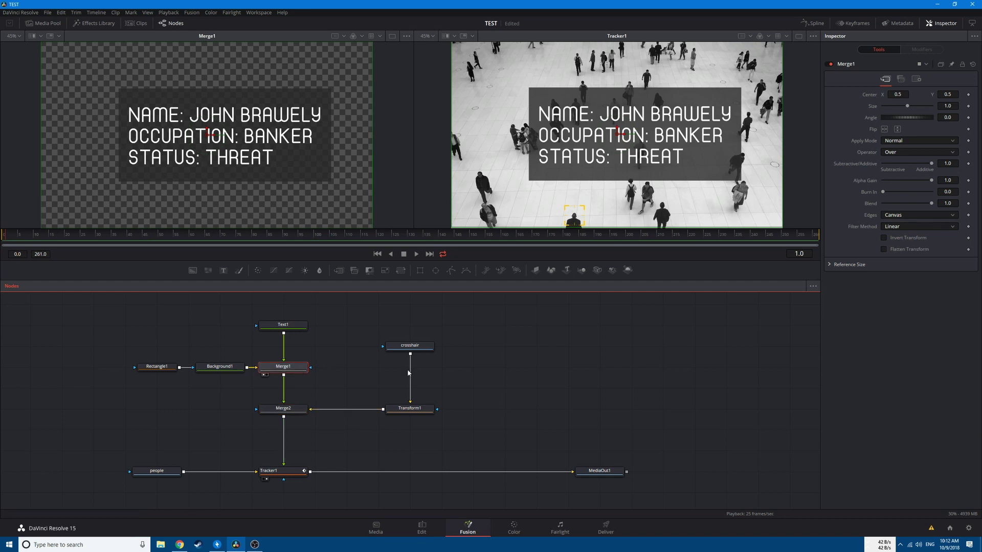
{"action": "key", "text": "ctrl+space"}
{"action": "type", "text": "Transform"}
{"action": "key", "text": "Return"}
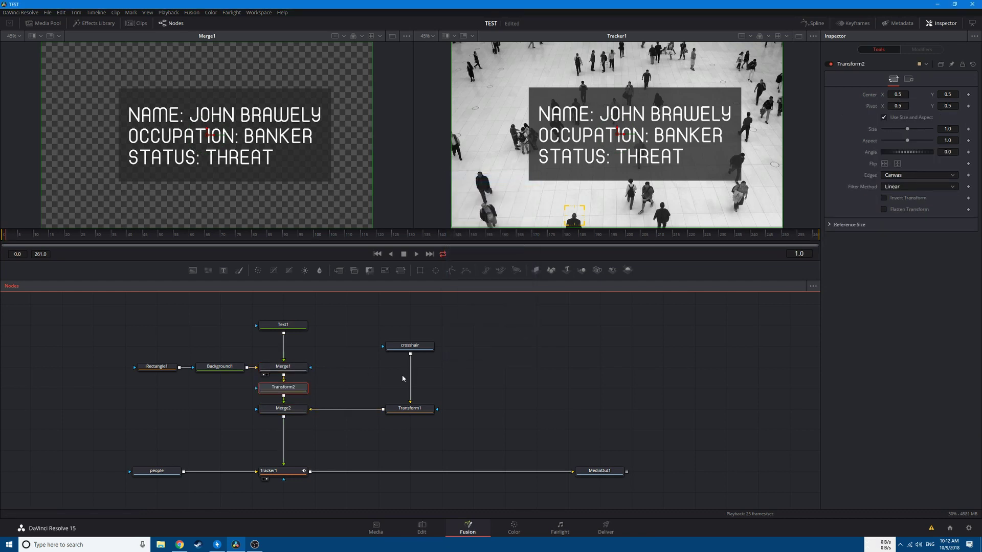
Step: Scale the name card to size 0.31 and place it beside the tracked person
{"action": "left_click_drag", "start_coordinate": [909, 131], "coordinate": [895, 131]}
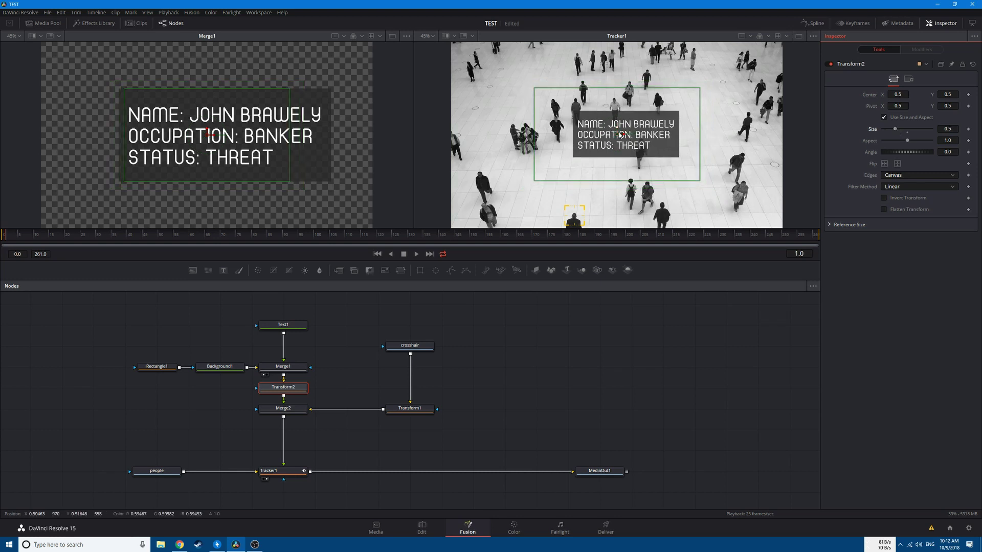
{"action": "left_click", "coordinate": [2, 236]}
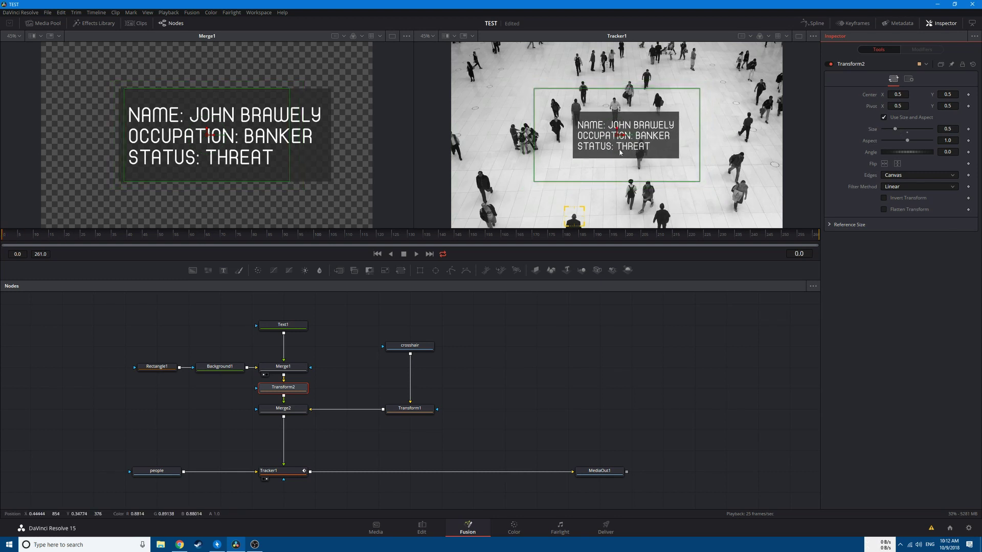
{"action": "left_click_drag", "start_coordinate": [618, 137], "coordinate": [634, 203]}
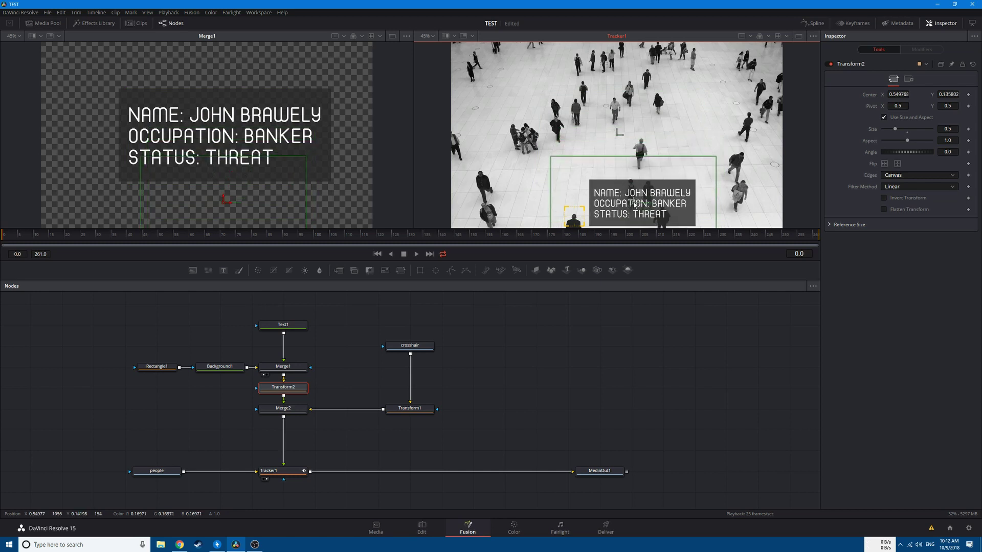
{"action": "left_click", "coordinate": [947, 129]}
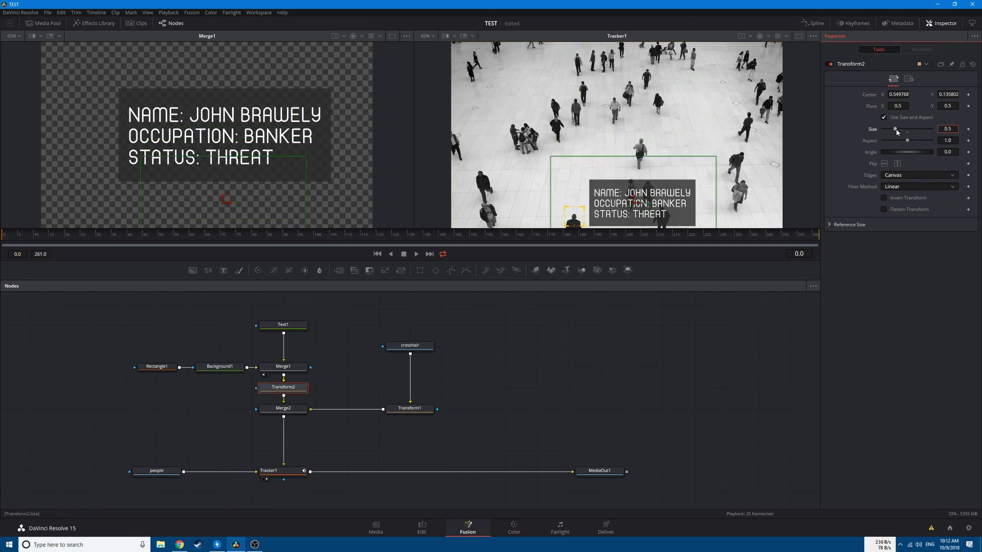
{"action": "left_click_drag", "start_coordinate": [896, 129], "coordinate": [891, 130]}
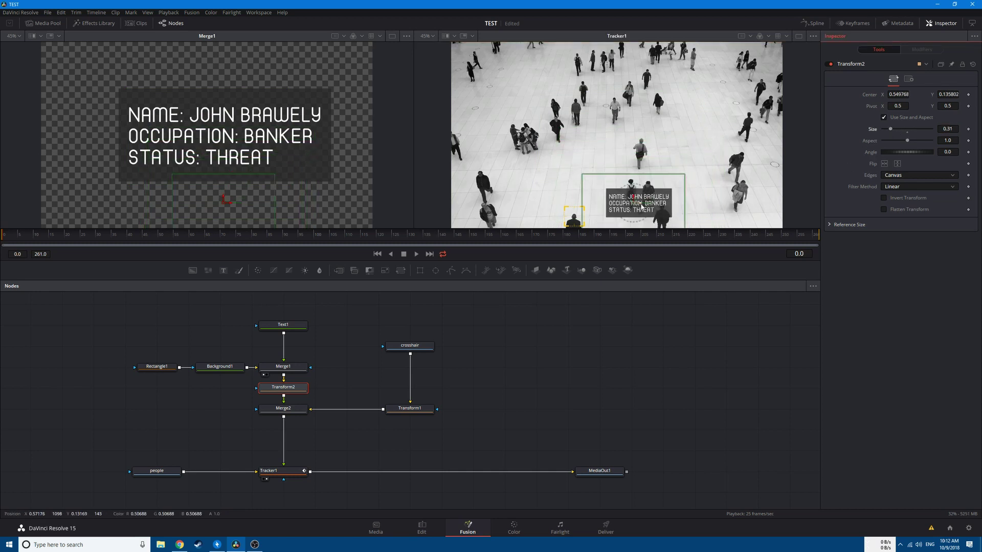
{"action": "left_click_drag", "start_coordinate": [640, 207], "coordinate": [618, 210]}
{"action": "left_click", "coordinate": [610, 318]}
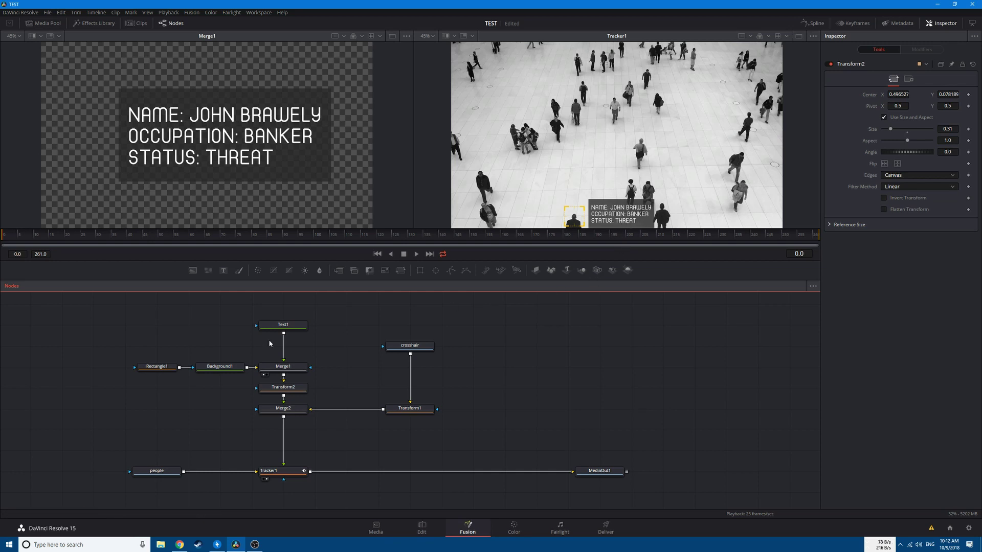
Step: Apply Character Level Styling to Text1 and color the word THREAT red
{"action": "left_click", "coordinate": [289, 330]}
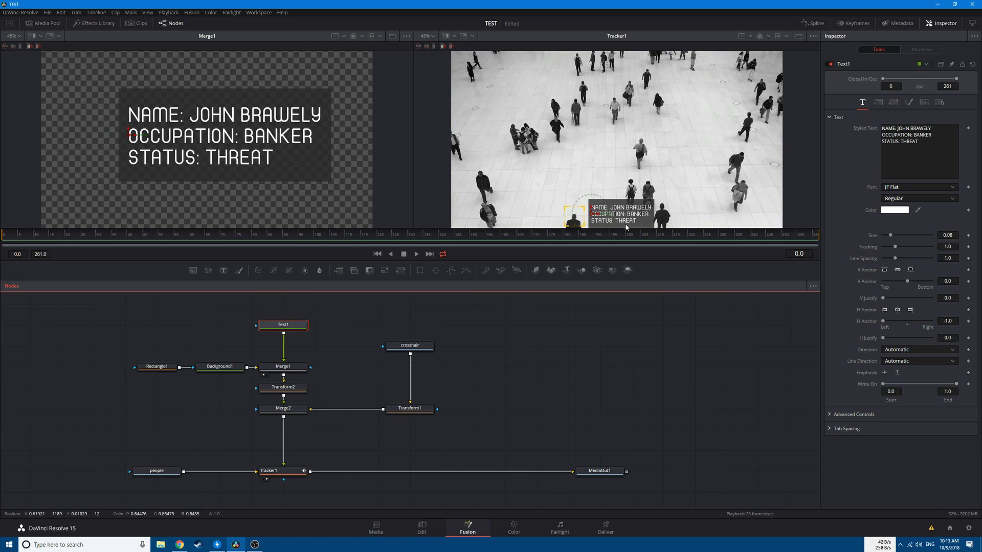
{"action": "right_click", "coordinate": [898, 157]}
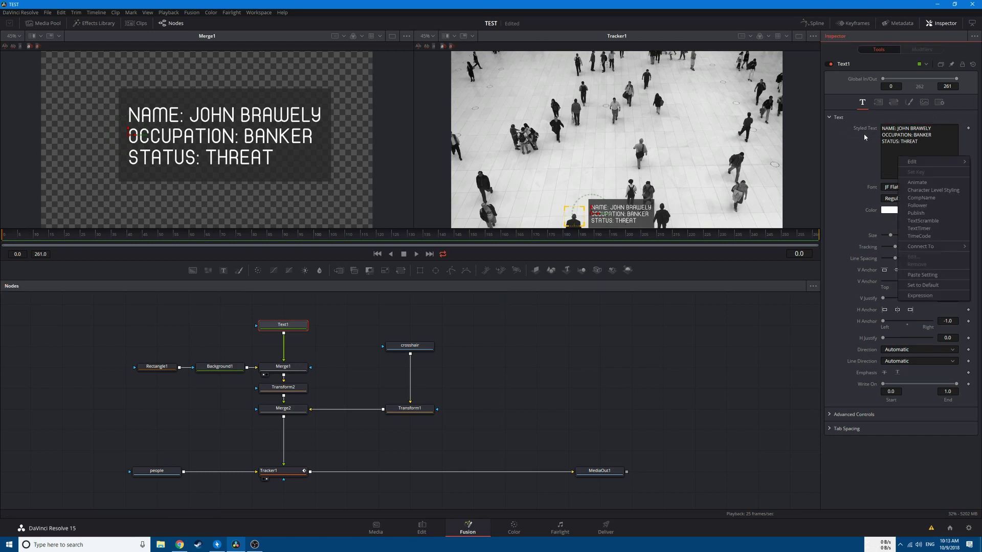
{"action": "left_click", "coordinate": [921, 190]}
{"action": "scroll", "coordinate": [634, 162], "scroll_direction": "down", "scroll_amount": 2}
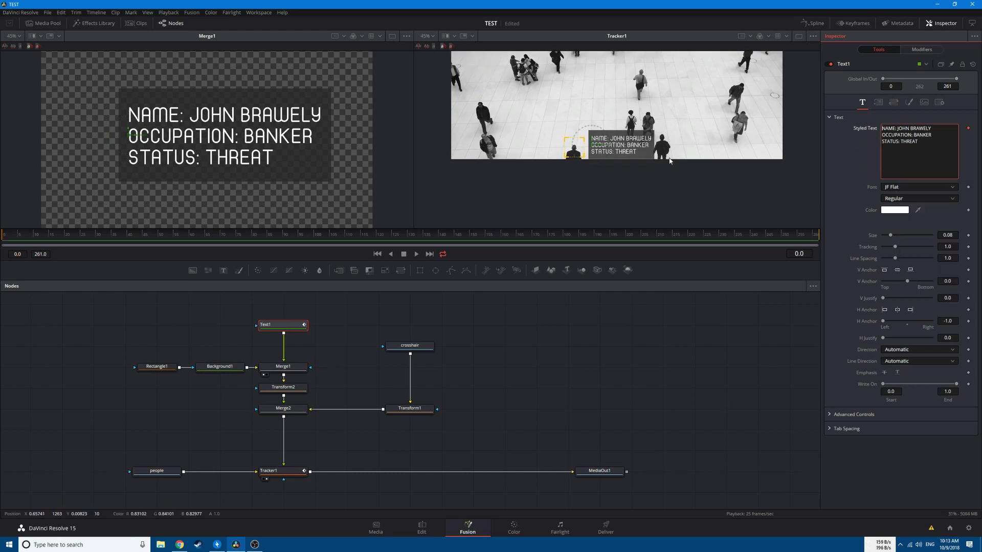
{"action": "left_click_drag", "start_coordinate": [634, 162], "coordinate": [616, 152]}
{"action": "left_click", "coordinate": [922, 49]}
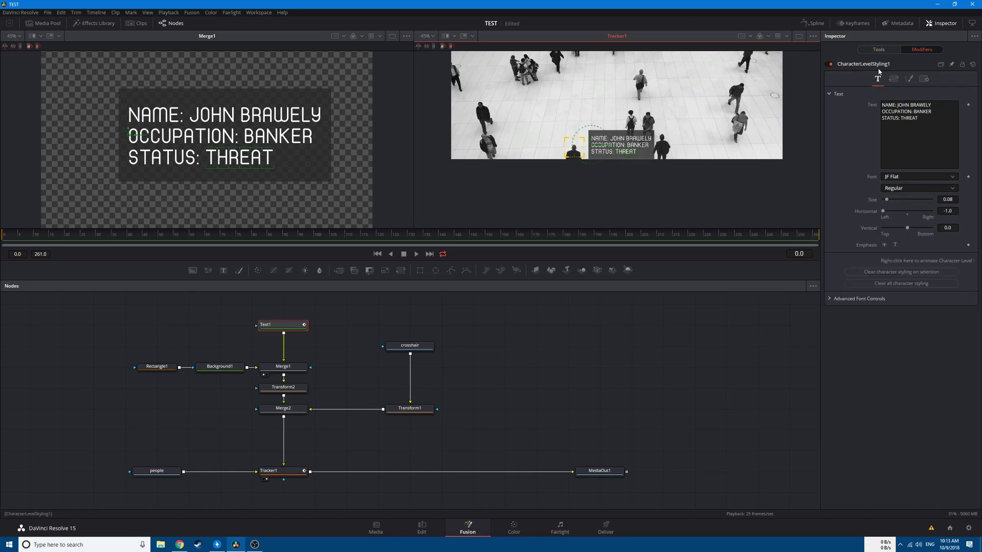
{"action": "left_click", "coordinate": [909, 79]}
{"action": "left_click_drag", "start_coordinate": [901, 198], "coordinate": [944, 176]}
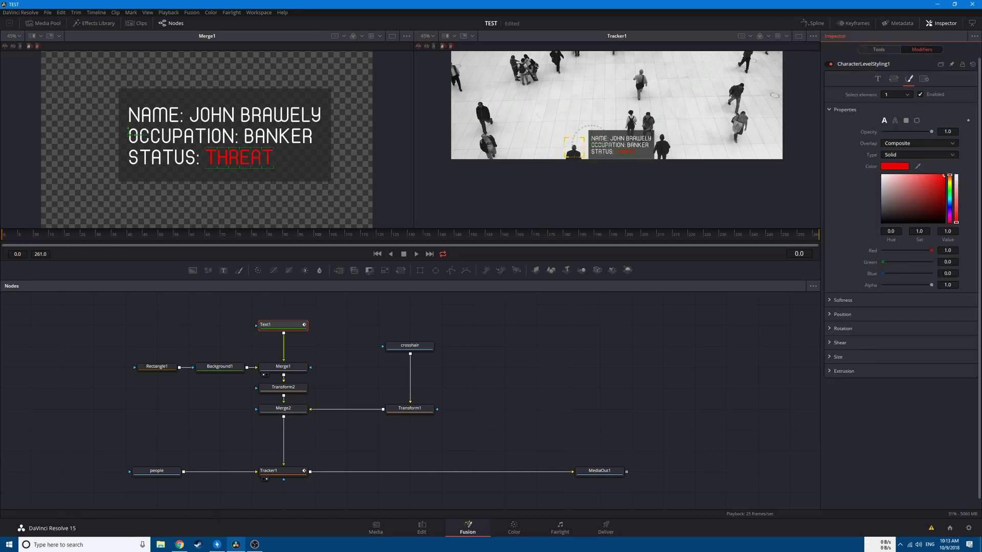
{"action": "left_click", "coordinate": [649, 350]}
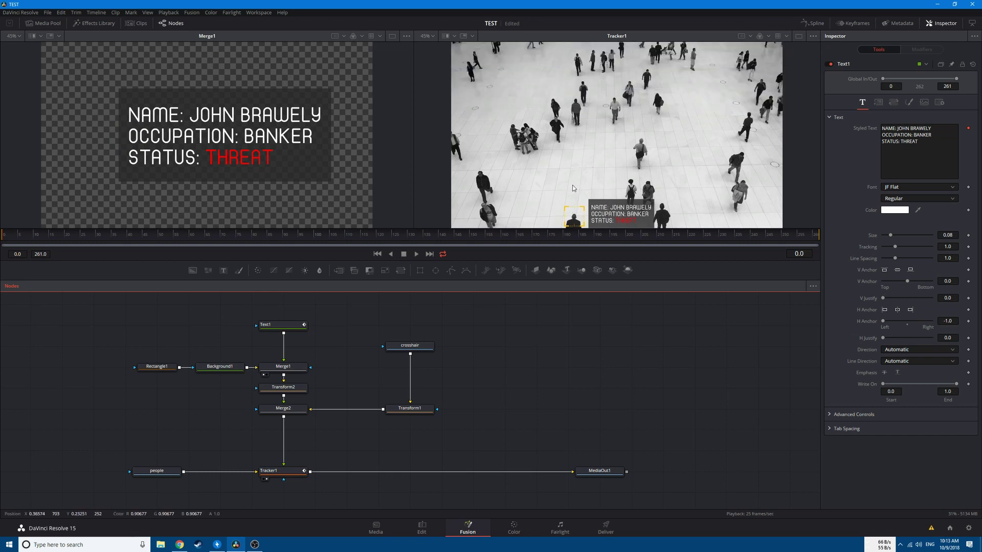
Step: Show the composite in one taller, Fit-zoomed viewer and play it through once
{"action": "left_click", "coordinate": [797, 37]}
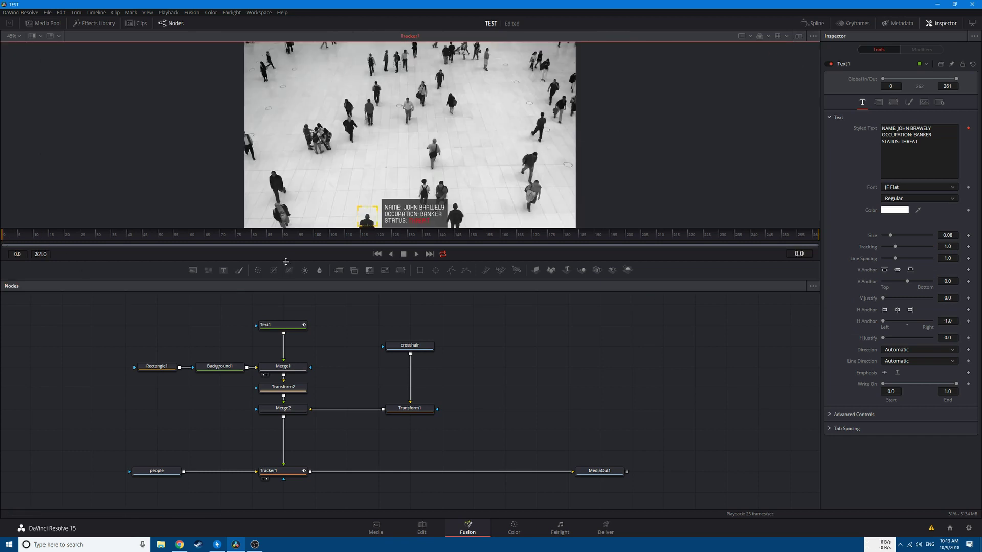
{"action": "left_click_drag", "start_coordinate": [286, 262], "coordinate": [286, 416]}
{"action": "left_click", "coordinate": [20, 37]}
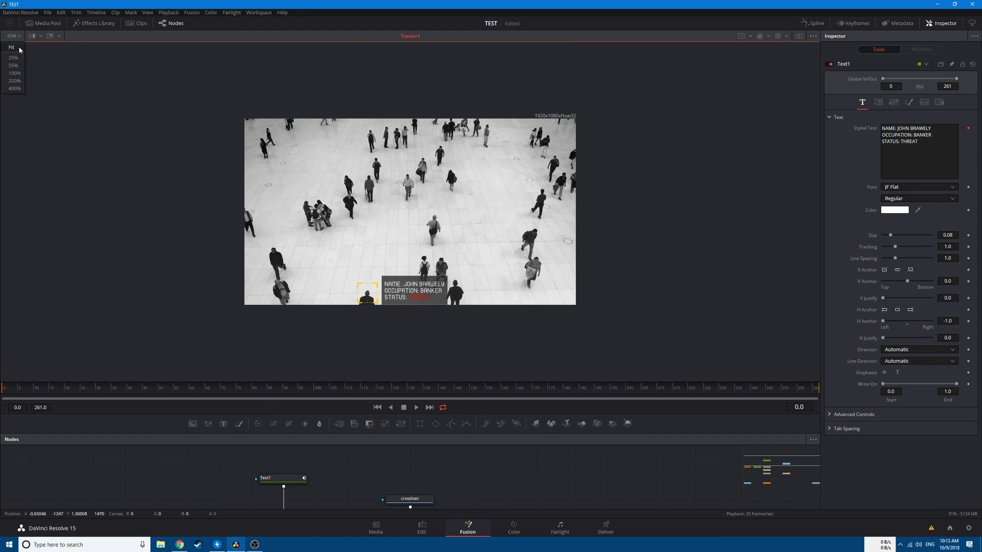
{"action": "left_click", "coordinate": [17, 49]}
{"action": "key", "text": "space"}
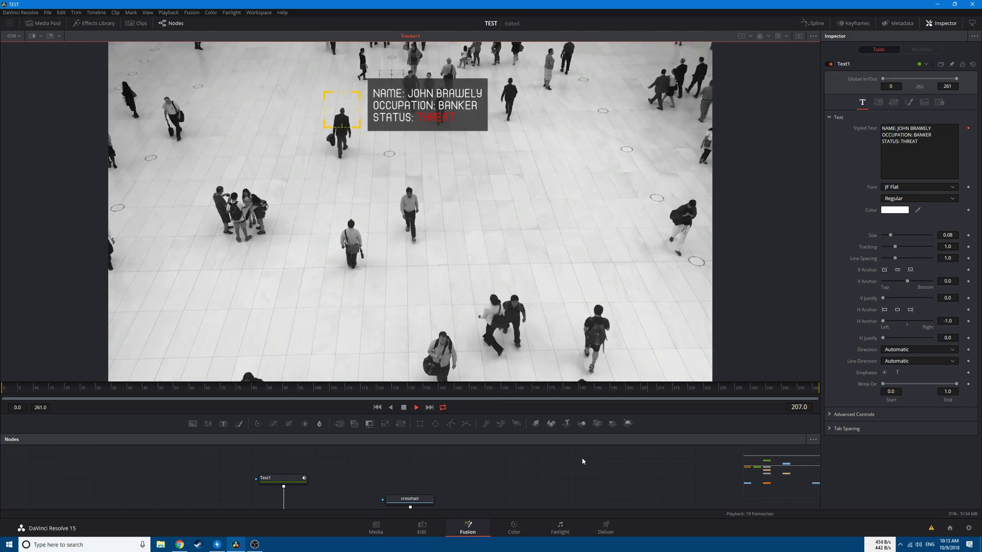
{"action": "key", "text": "space"}
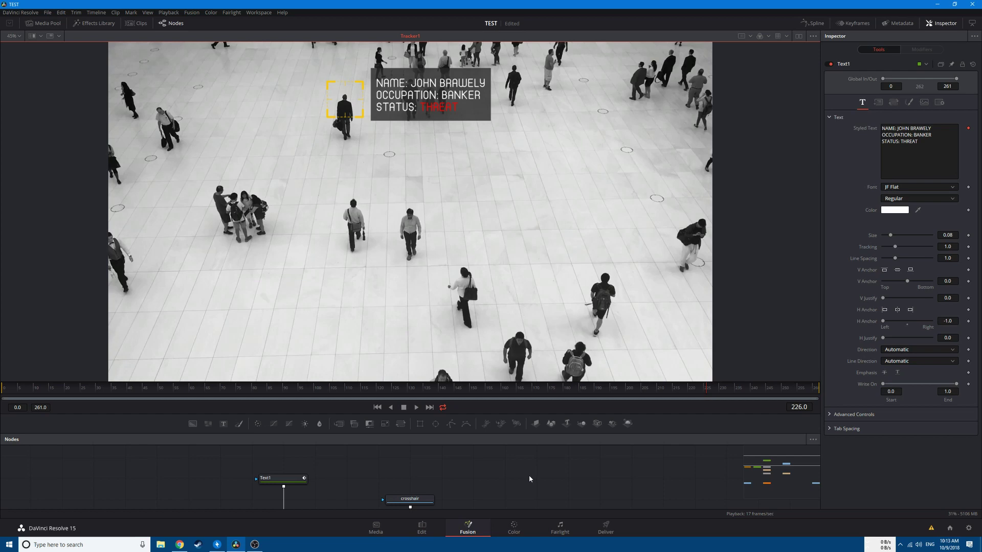
Step: On the Edit page, place the VHS NOISE clip on V2 at the timeline start
{"action": "left_click", "coordinate": [422, 527]}
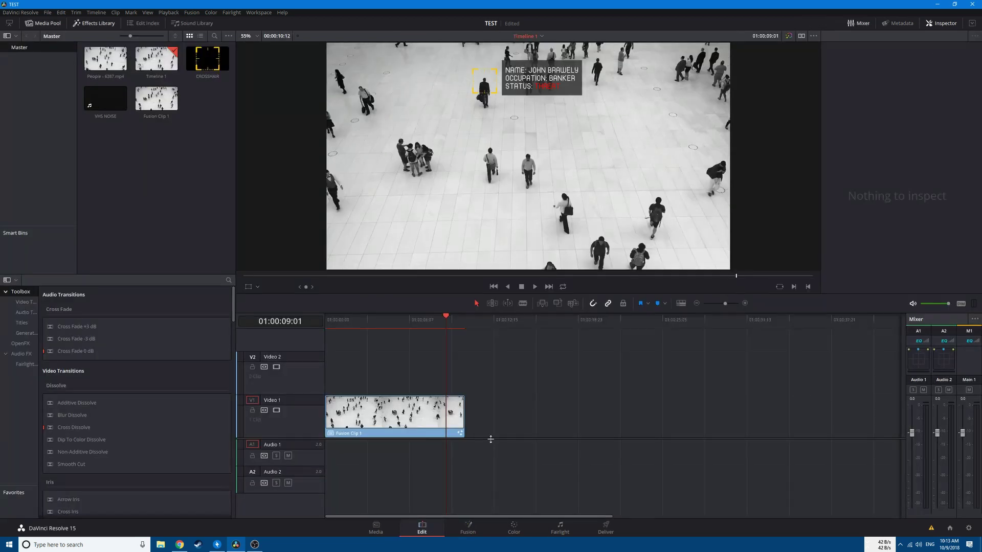
{"action": "left_click_drag", "start_coordinate": [106, 98], "coordinate": [270, 370]}
{"action": "left_click_drag", "start_coordinate": [377, 320], "coordinate": [388, 323]}
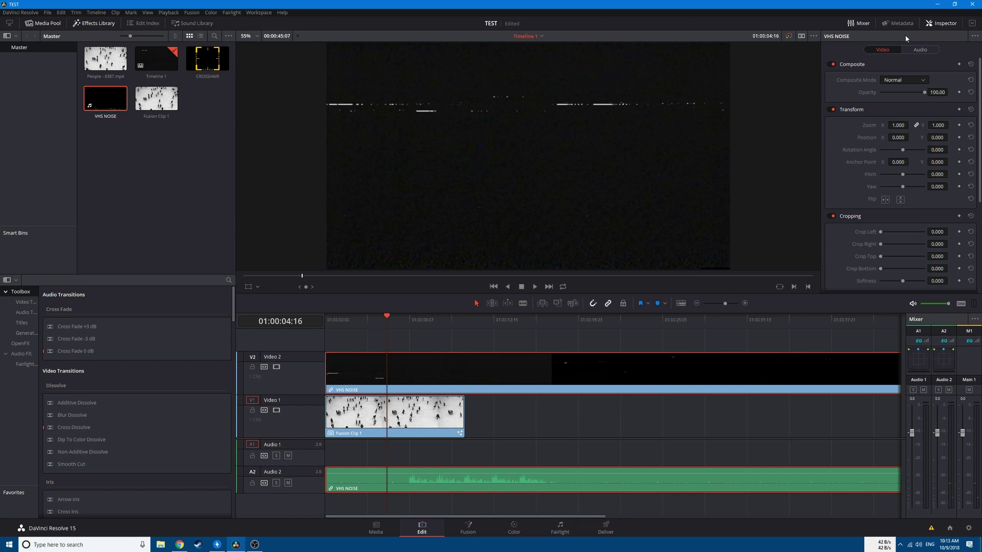
Step: Set the noise clip's Composite Mode to Add in the Inspector
{"action": "double_click", "coordinate": [935, 25]}
{"action": "left_click", "coordinate": [899, 81]}
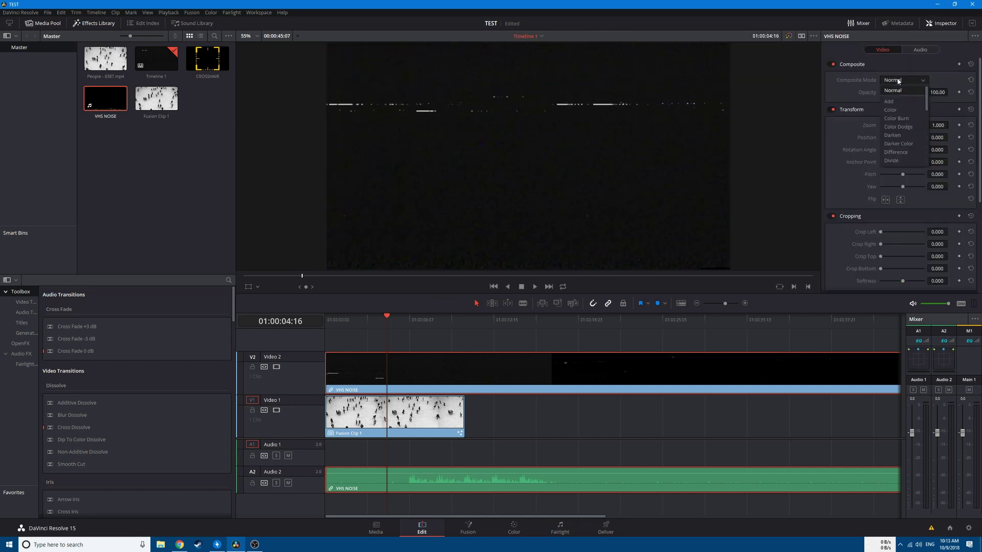
{"action": "left_click", "coordinate": [889, 101]}
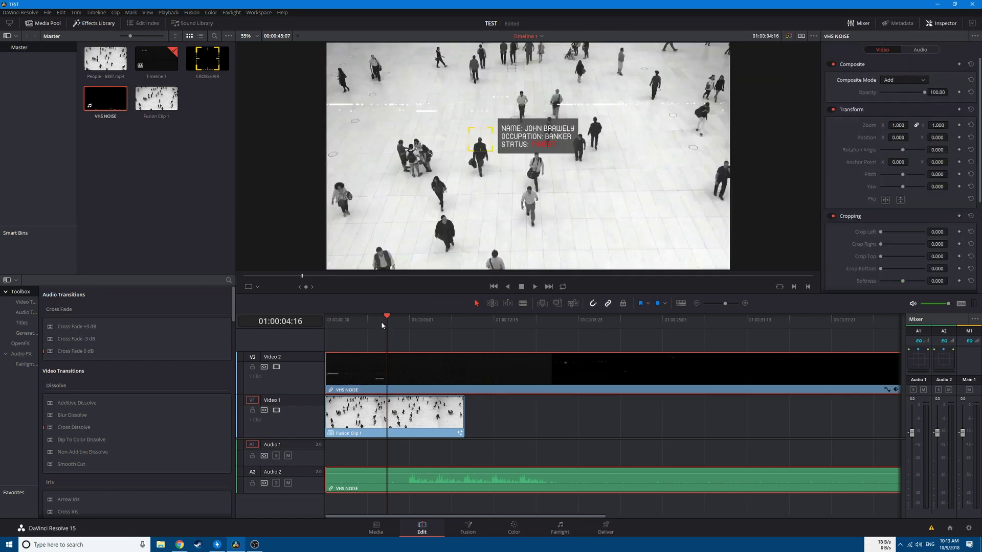